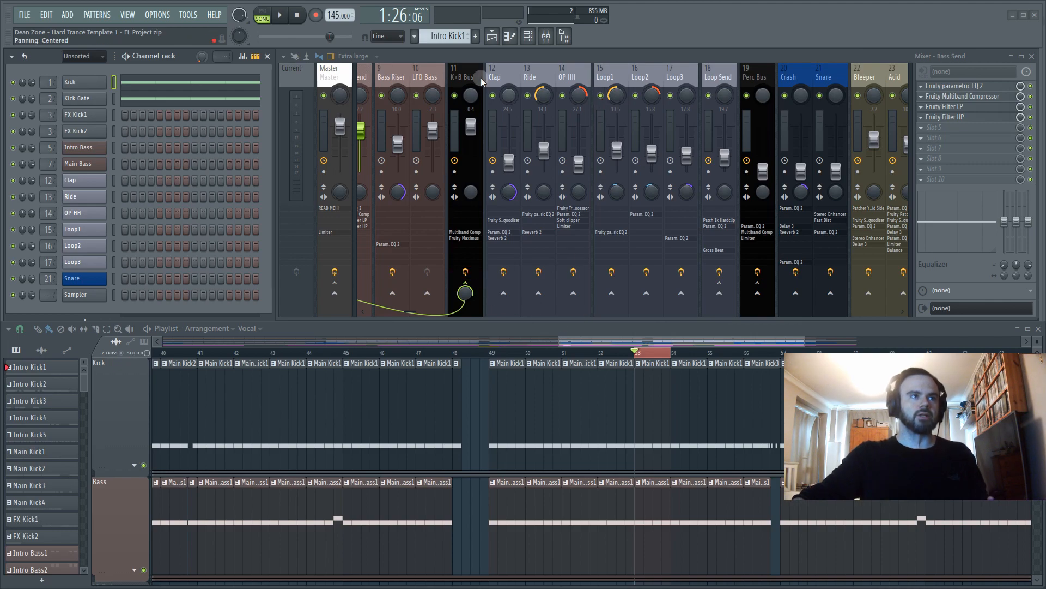
- Remove Gross Beat from the Sub Bass and Main Bass mixer tracks, select Bass Send, and audition the loop
left_click_drag(410, 314, 365, 310)
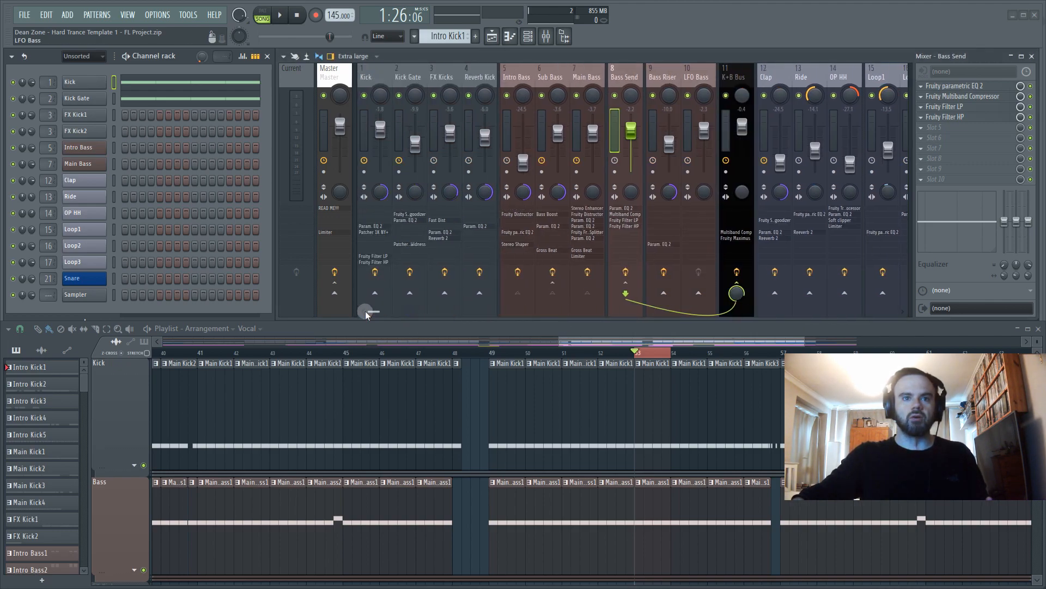
left_click(551, 88)
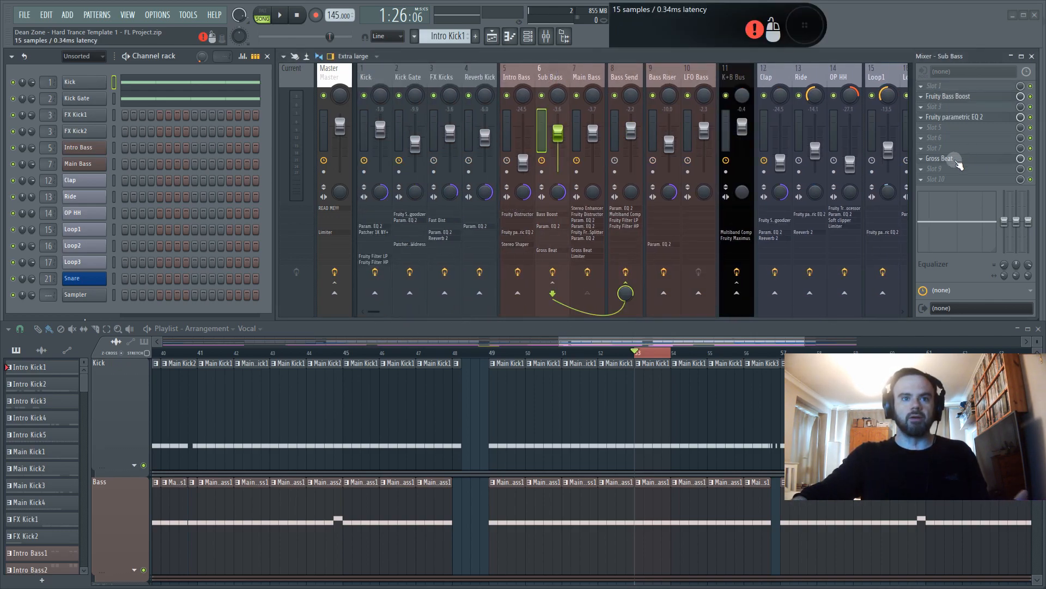
left_click(625, 79)
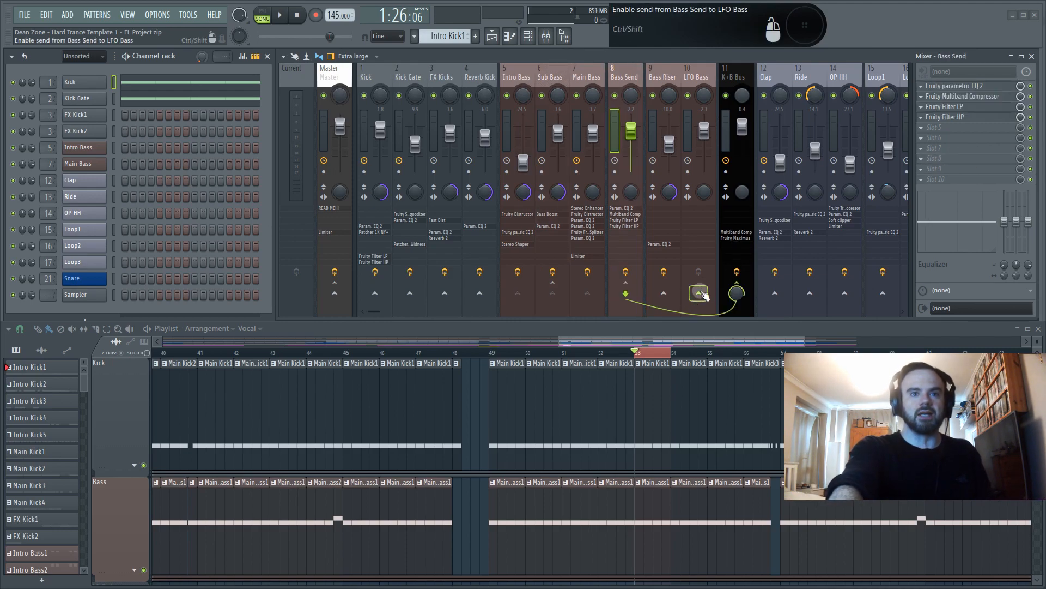
key("space")
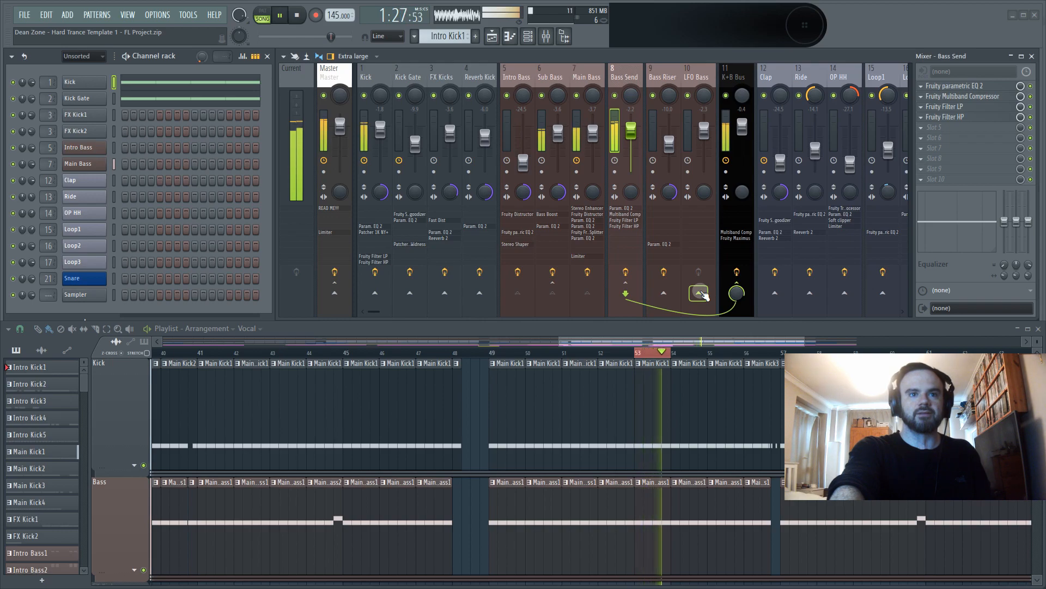
key("space")
- Load the SimpleSide 64bit plugin into effect slot 7 of the Bass Send track
right_click(935, 148)
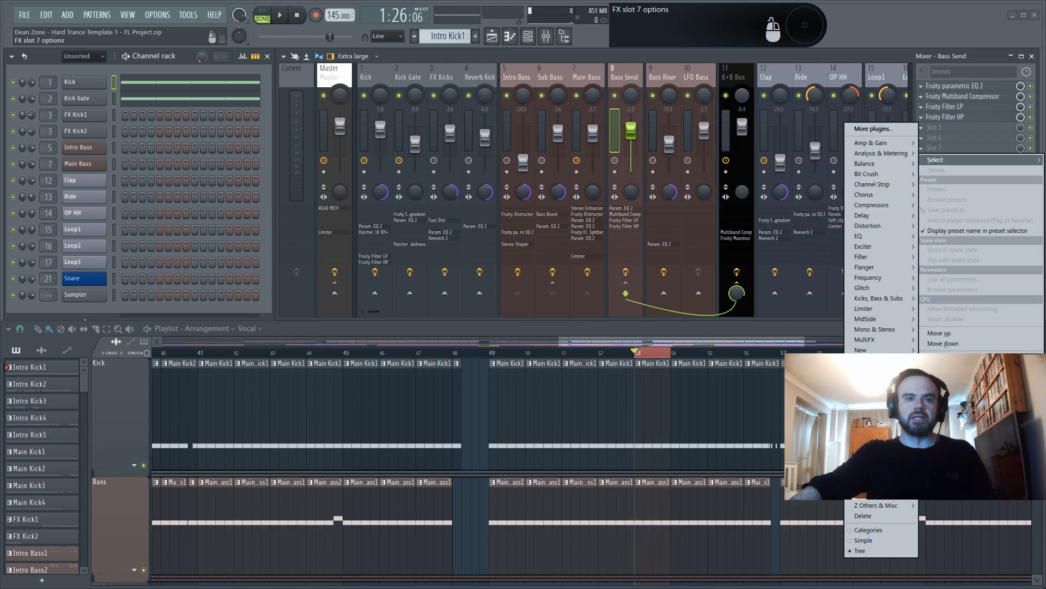
mouse_move(878, 454)
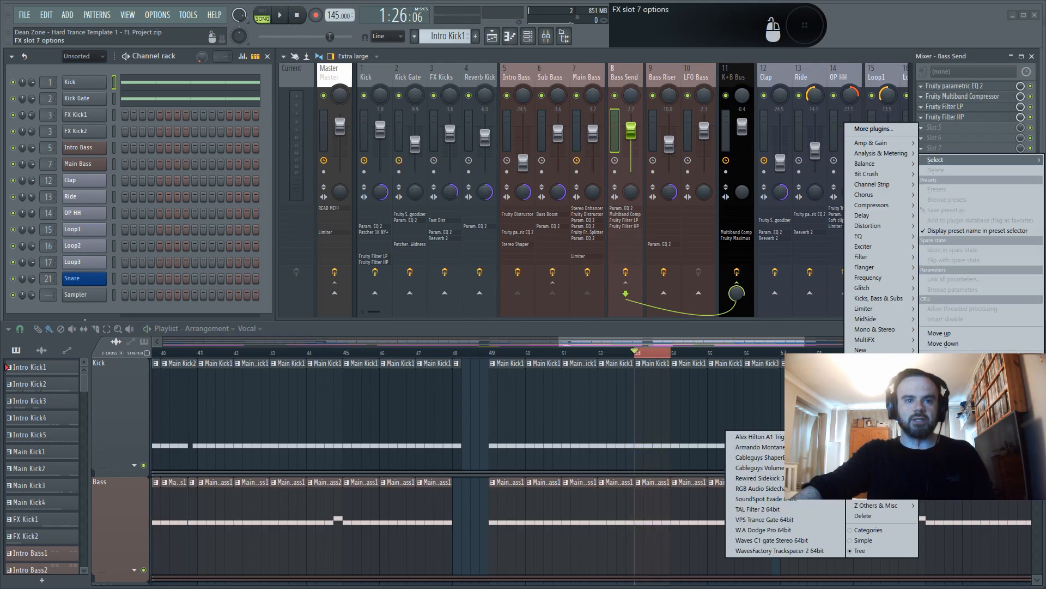
left_click(761, 448)
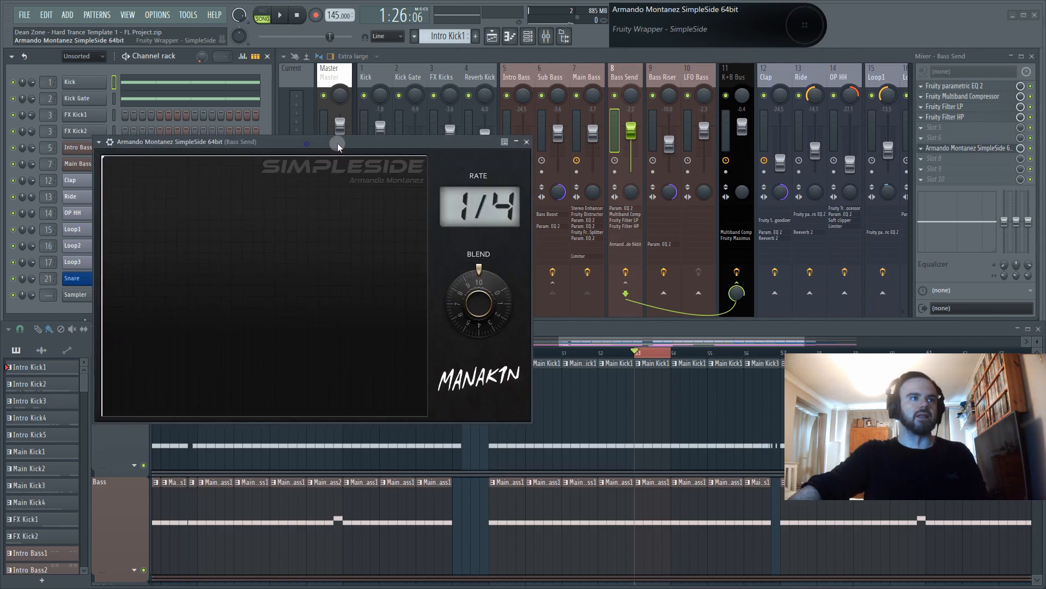
left_click_drag(338, 143, 517, 119)
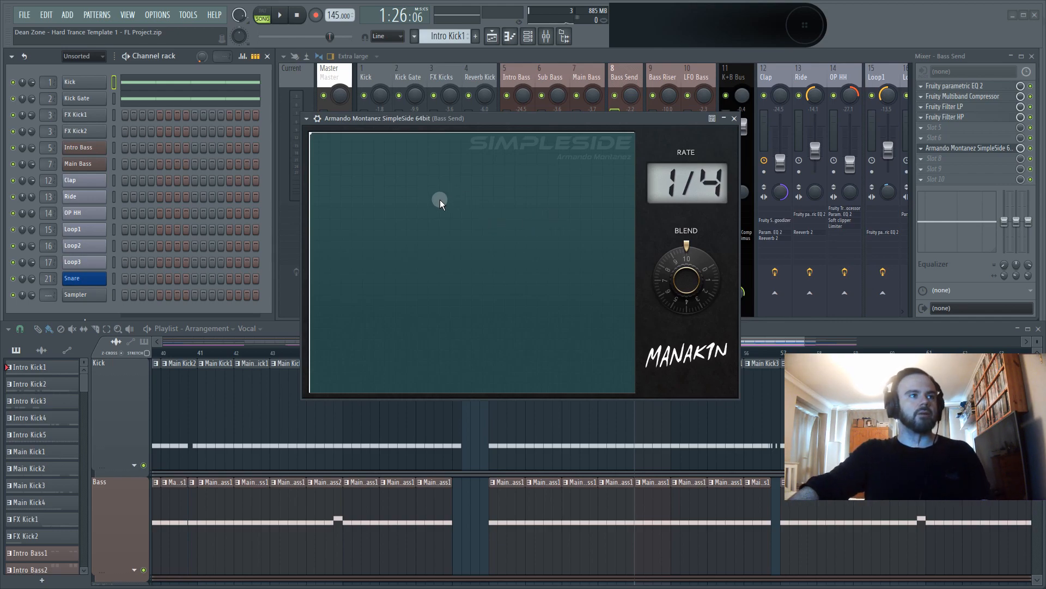
- Shape SimpleSide's curve during playback to rise from zero to full level about halfway, and set the blend to 95%
key("space")
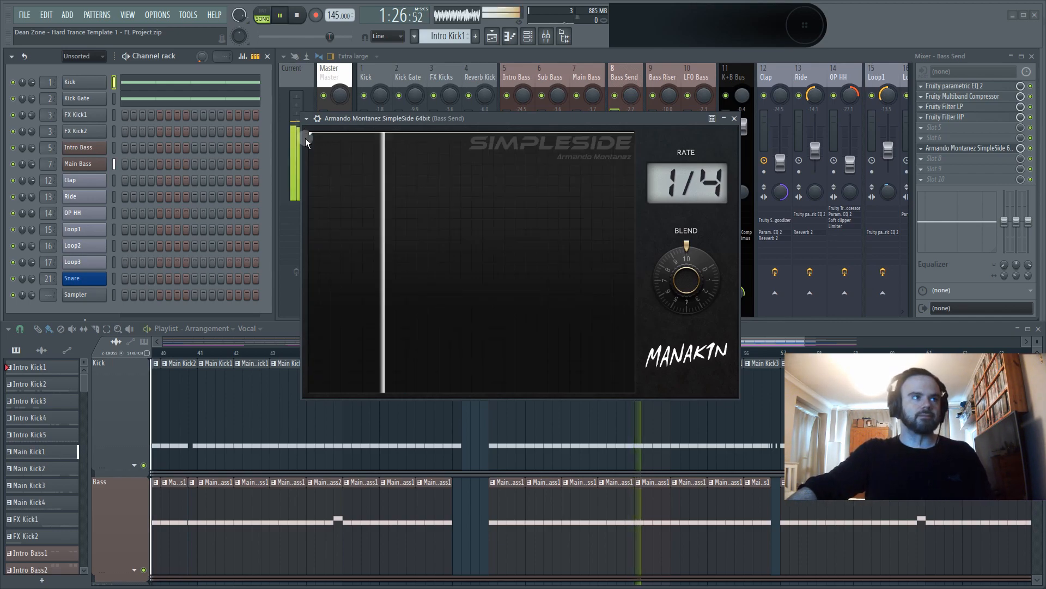
left_click(377, 246)
left_click_drag(377, 246, 413, 132)
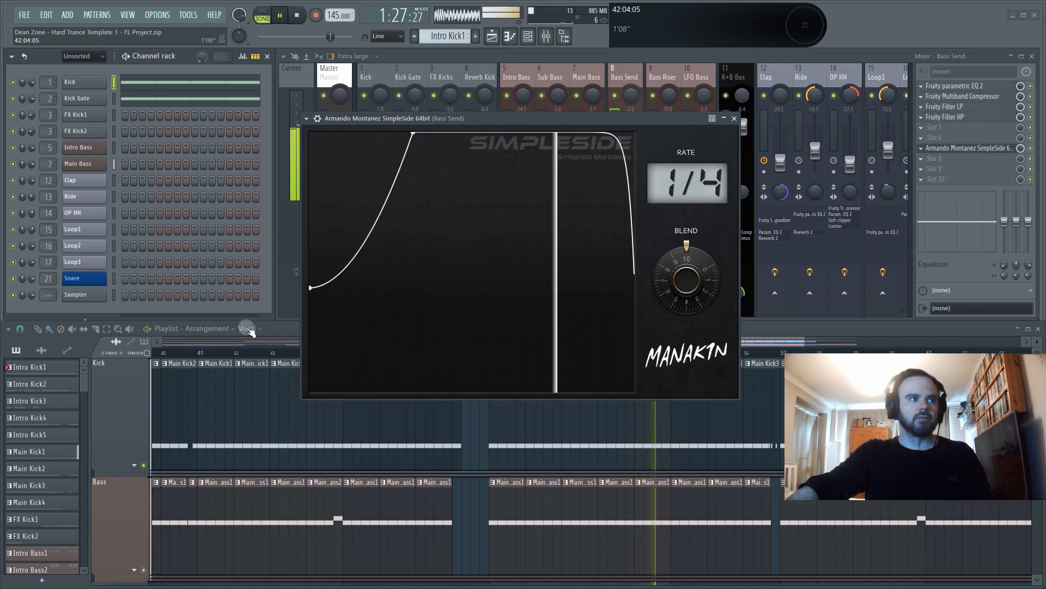
left_click_drag(310, 287, 310, 390)
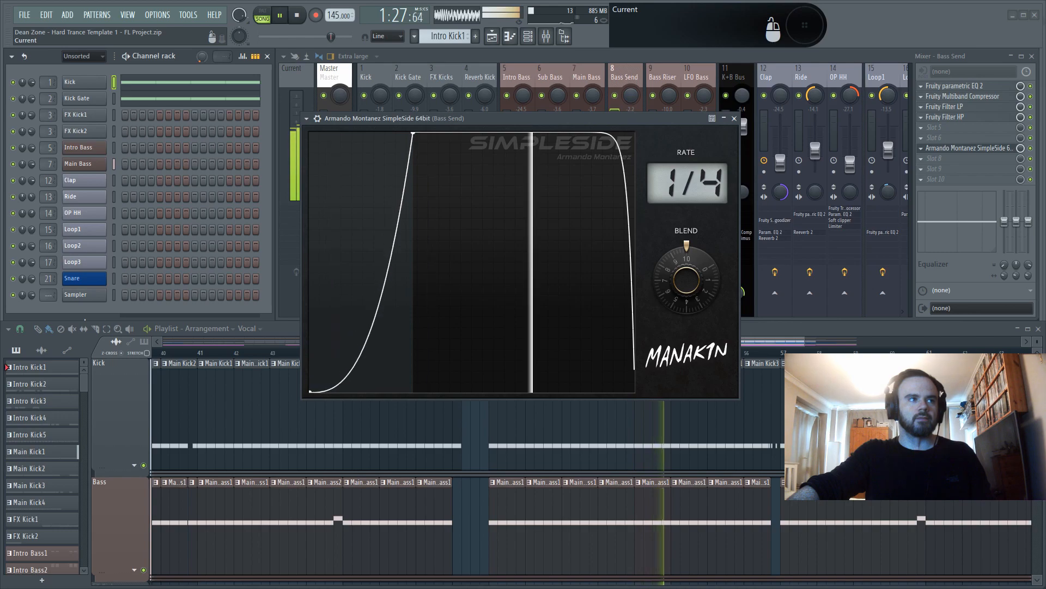
left_click_drag(412, 132, 472, 133)
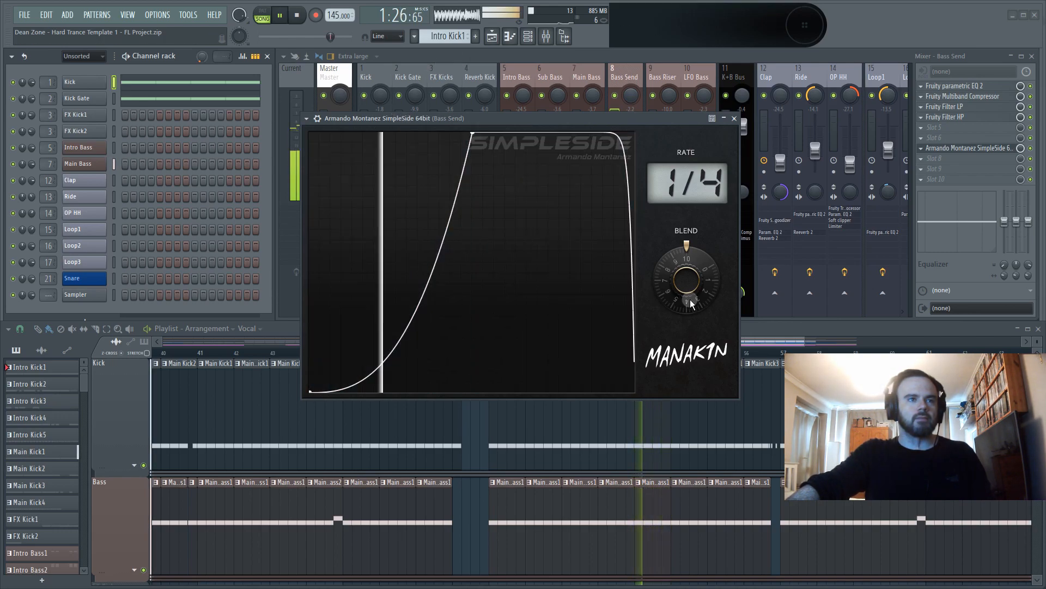
left_click_drag(689, 281, 688, 293)
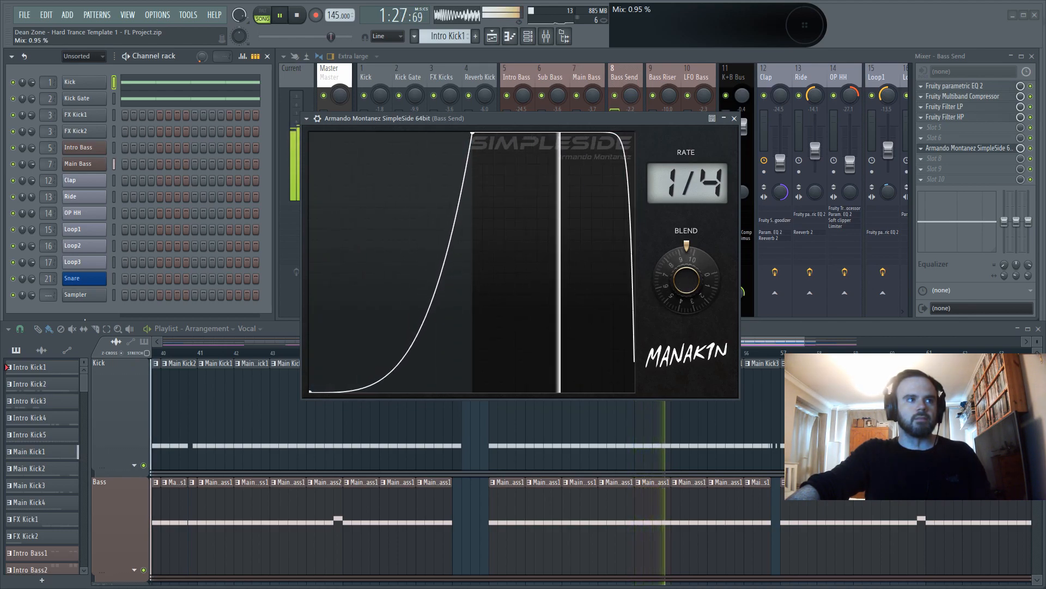
key("space")
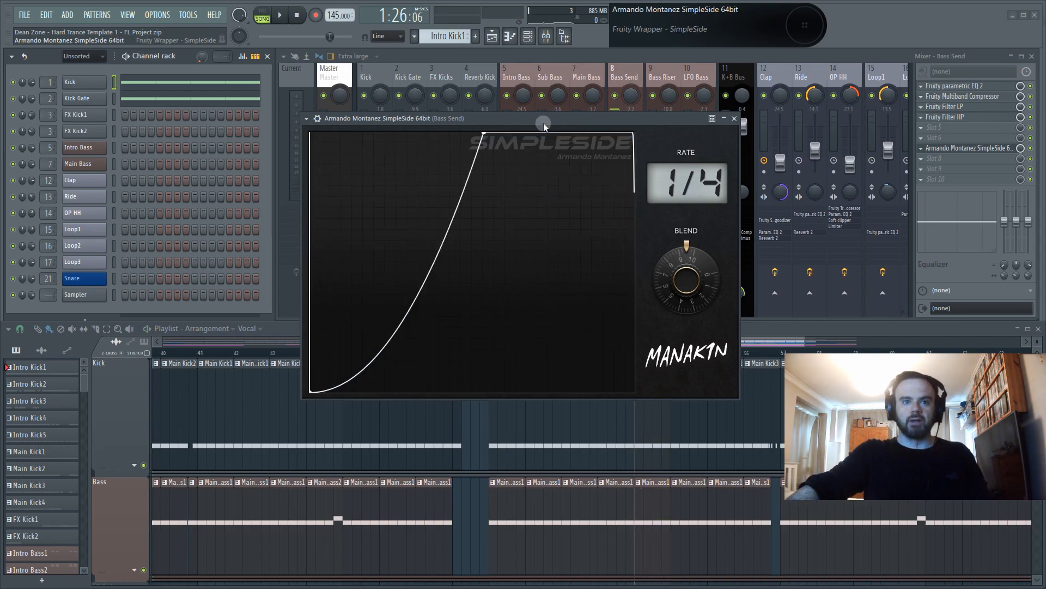
- Nudge the peak node of the SimpleSide curve and set the blend to 96%
left_click_drag(545, 115, 567, 109)
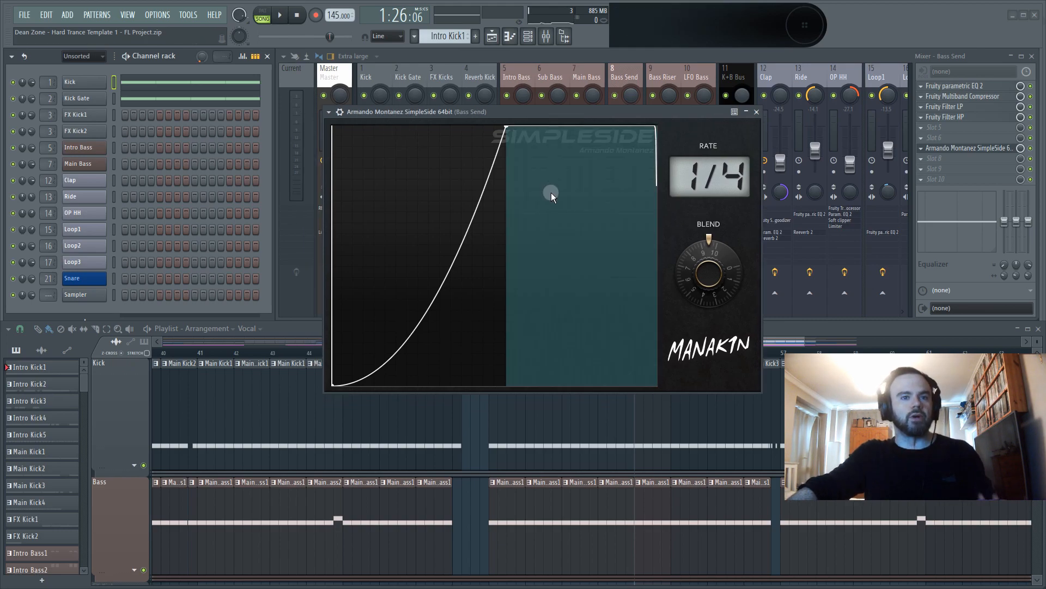
mouse_move(506, 127)
left_mouse_down()
mouse_move(476, 201)
mouse_move(508, 174)
mouse_move(469, 231)
mouse_move(546, 278)
mouse_move(540, 262)
mouse_move(539, 276)
mouse_move(601, 263)
mouse_move(444, 129)
mouse_move(505, 126)
left_mouse_up()
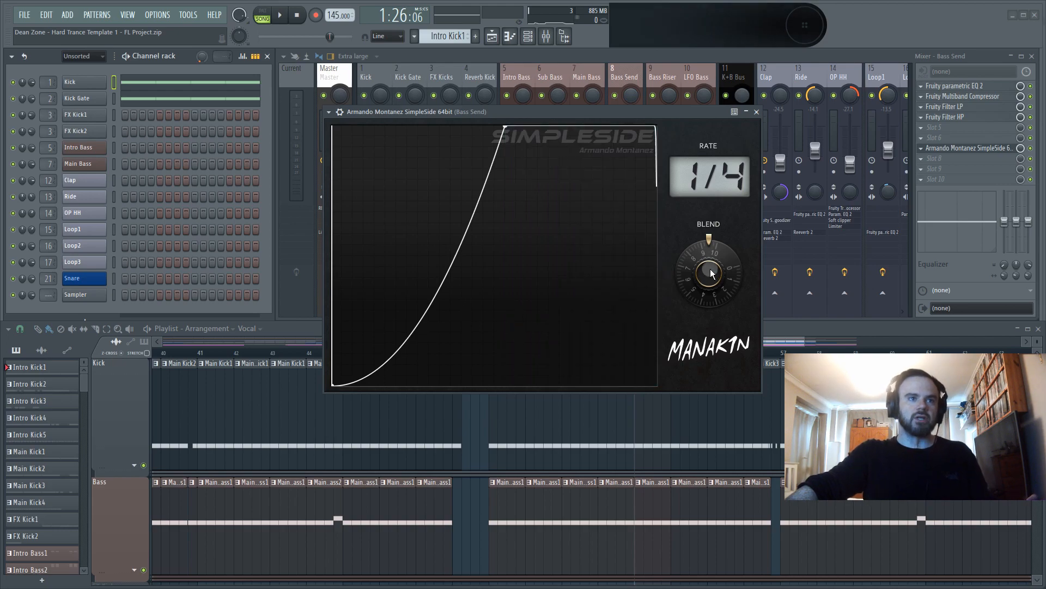
mouse_move(712, 274)
left_mouse_down()
mouse_move(708, 317)
mouse_move(716, 265)
left_mouse_up()
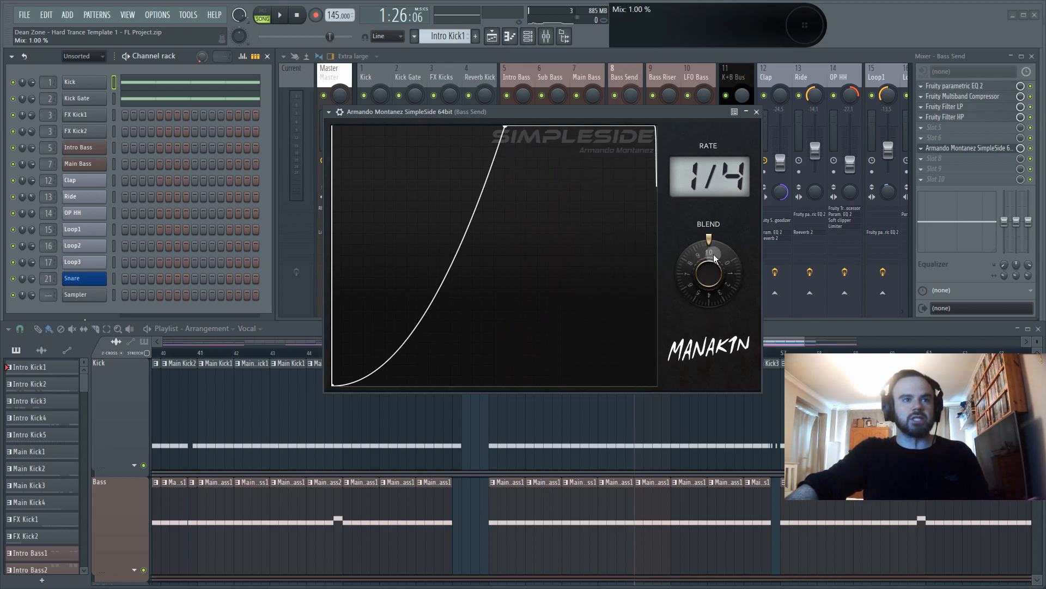
left_click_drag(712, 266, 711, 275)
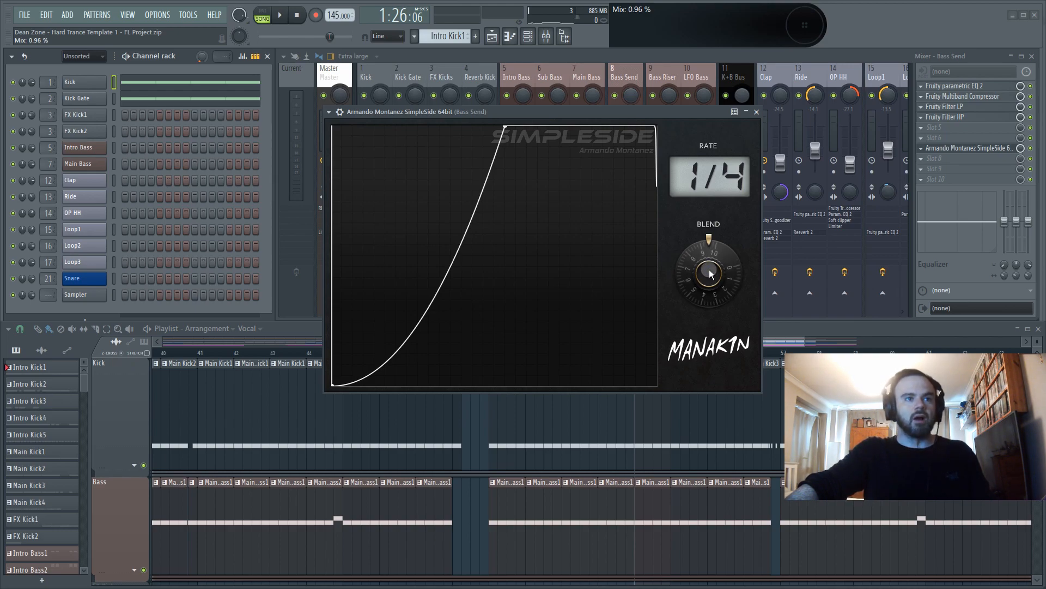
- Add a node at full level about three quarters along the SimpleSide curve and bend the falling segment outward
left_click_drag(676, 184, 601, 124)
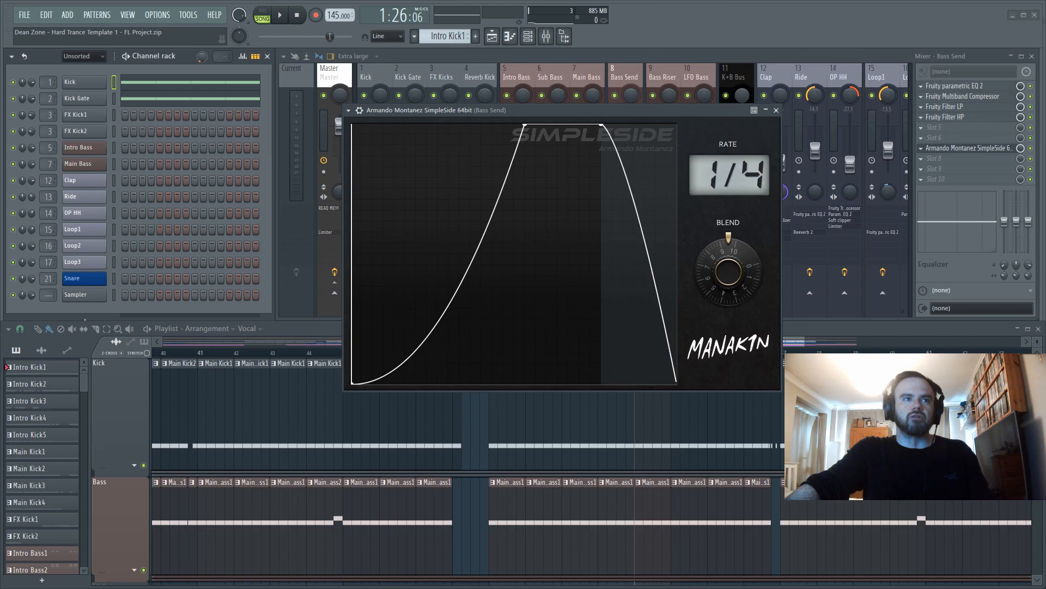
left_click_drag(638, 218, 616, 174)
left_click_drag(650, 111, 665, 118)
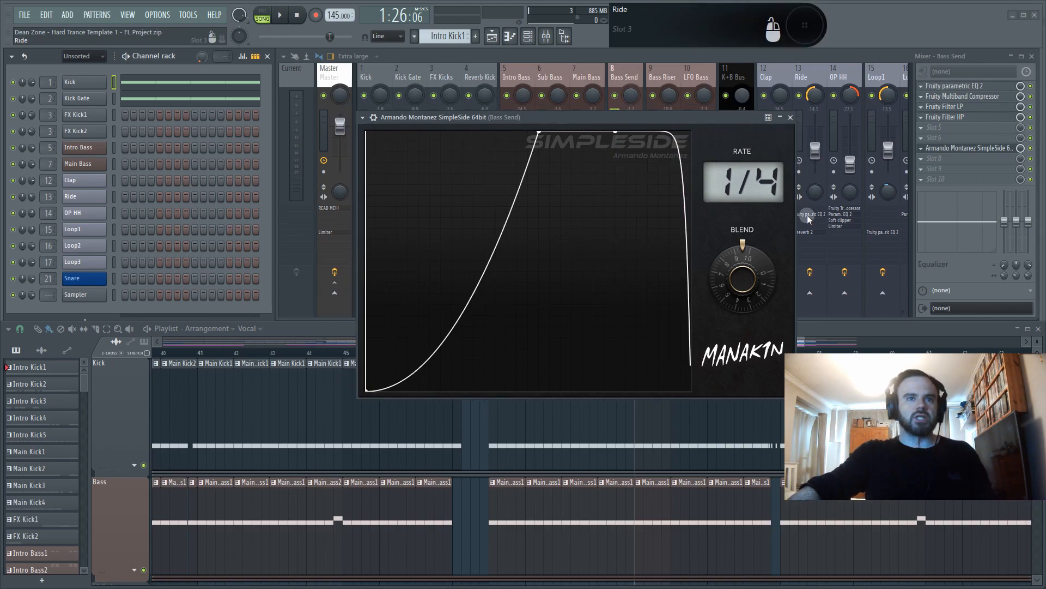
- Delete SimpleSide from slot 7 of Bass Send and load Rewired Sidekick 32bit in its place
left_click(921, 148)
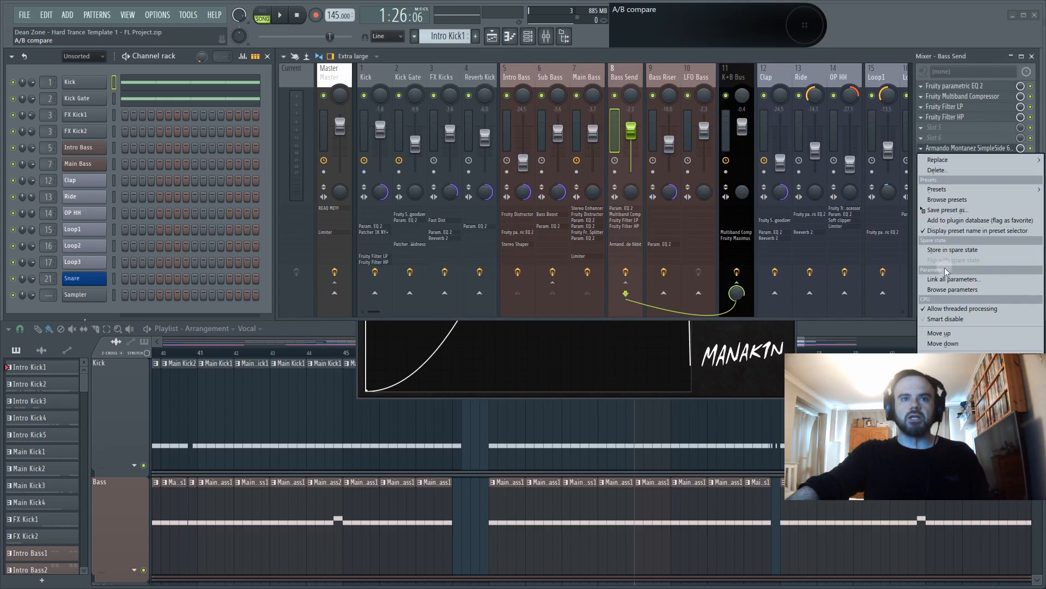
left_click(939, 171)
left_click(927, 149)
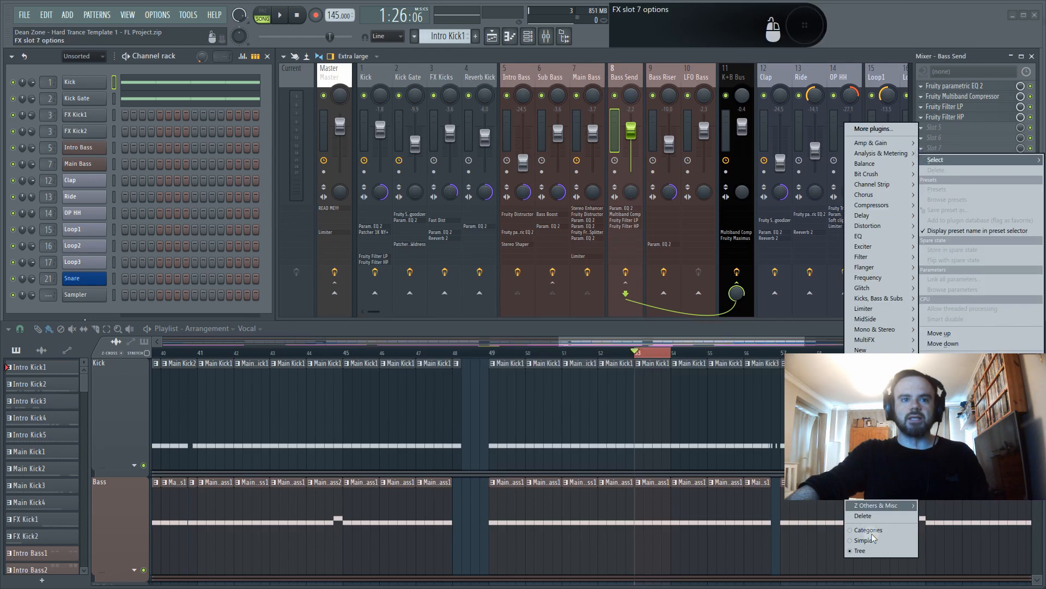
mouse_move(872, 453)
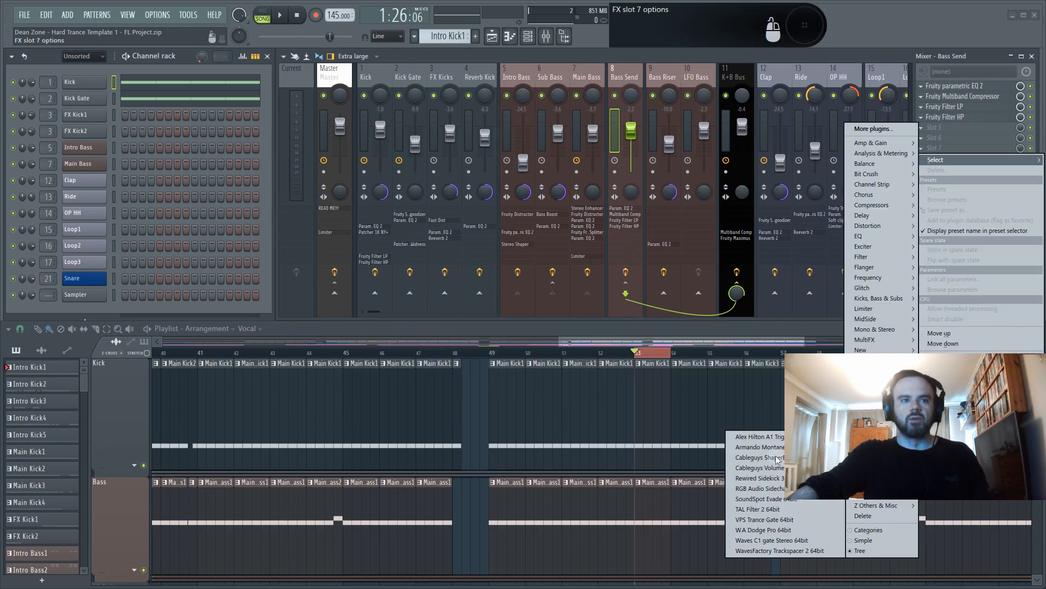
left_click(781, 482)
left_click_drag(658, 113, 633, 105)
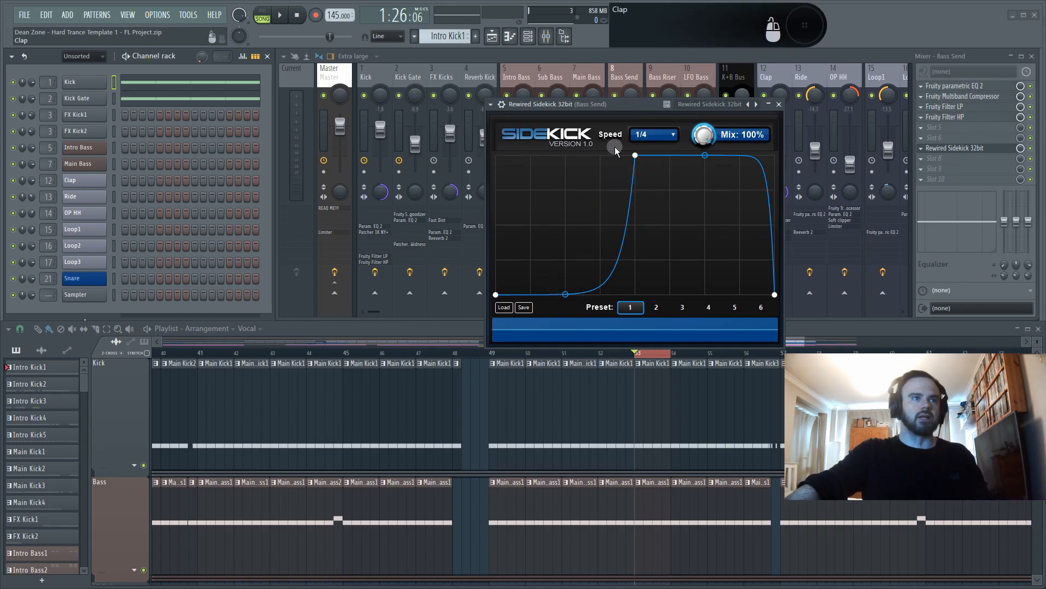
left_click_drag(611, 107, 631, 98)
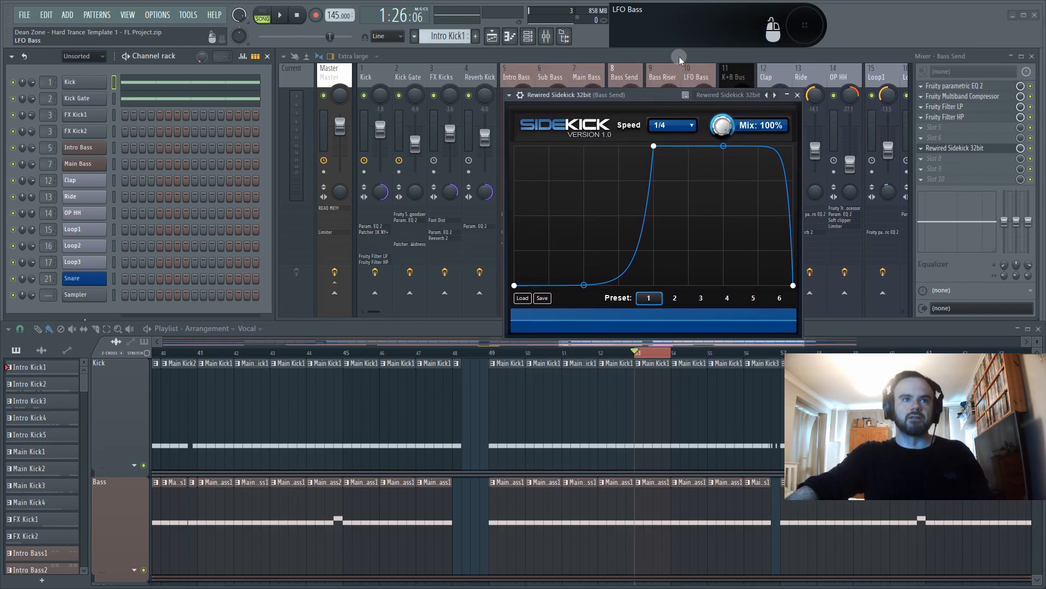
- With the loop playing, soften the rising segment of the Sidekick curve and set the mix to 91%
key("space")
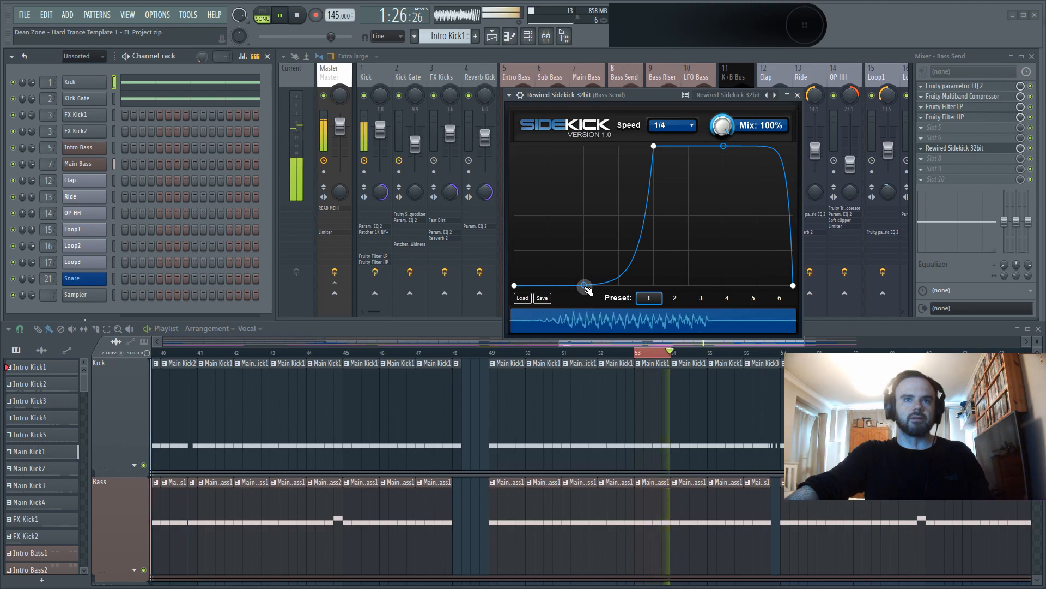
mouse_move(587, 290)
left_mouse_down()
mouse_move(600, 287)
mouse_move(579, 271)
mouse_move(591, 279)
left_mouse_up()
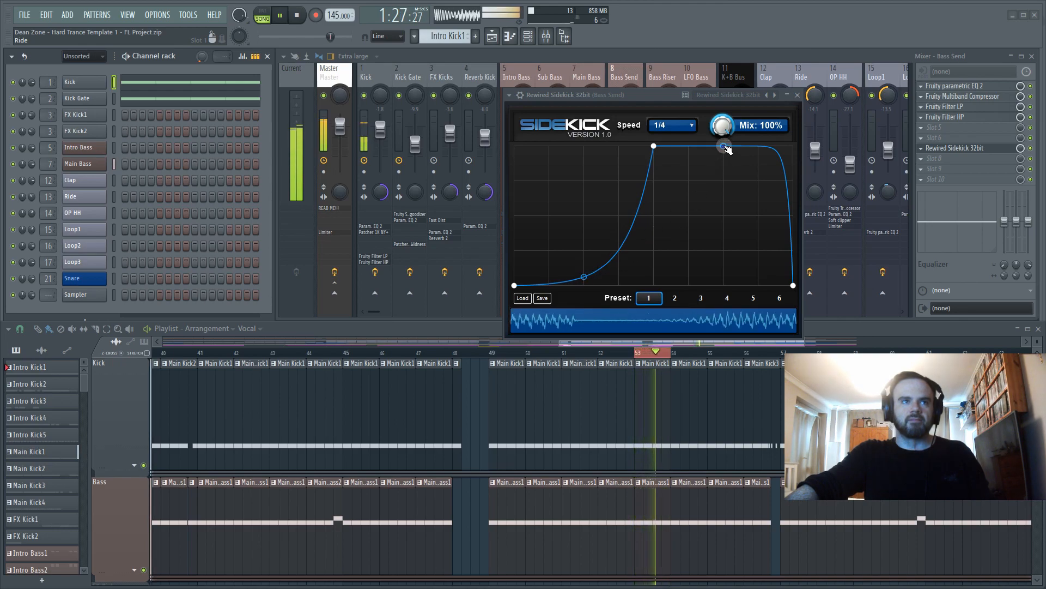
left_click_drag(722, 125, 722, 132)
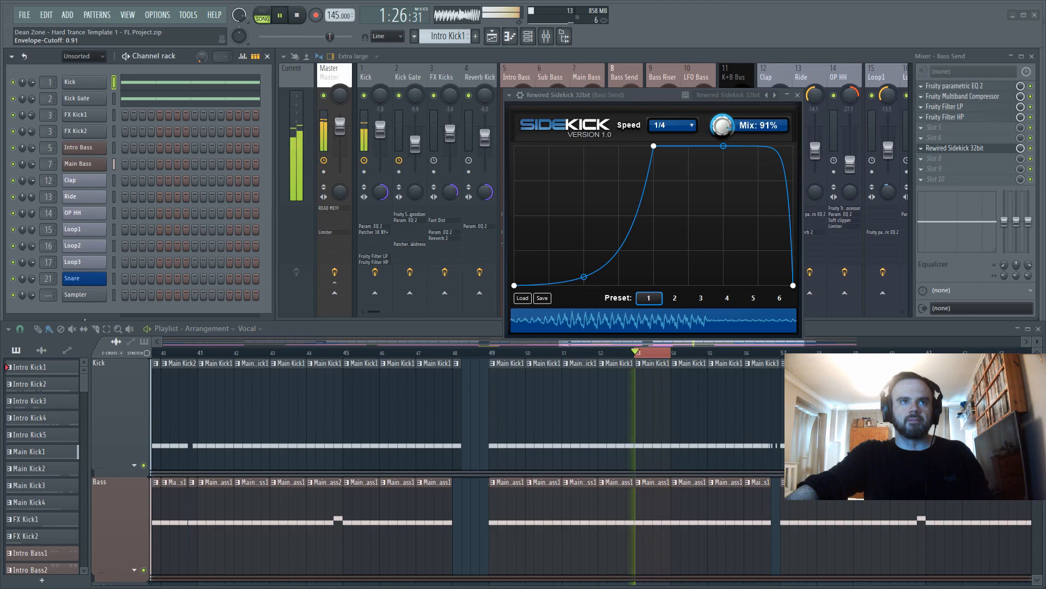
- Add a low node about three eighths along the Sidekick curve to form a gentle early rise, and stop playback
left_click_drag(588, 251, 610, 254)
left_click_drag(569, 287, 619, 263)
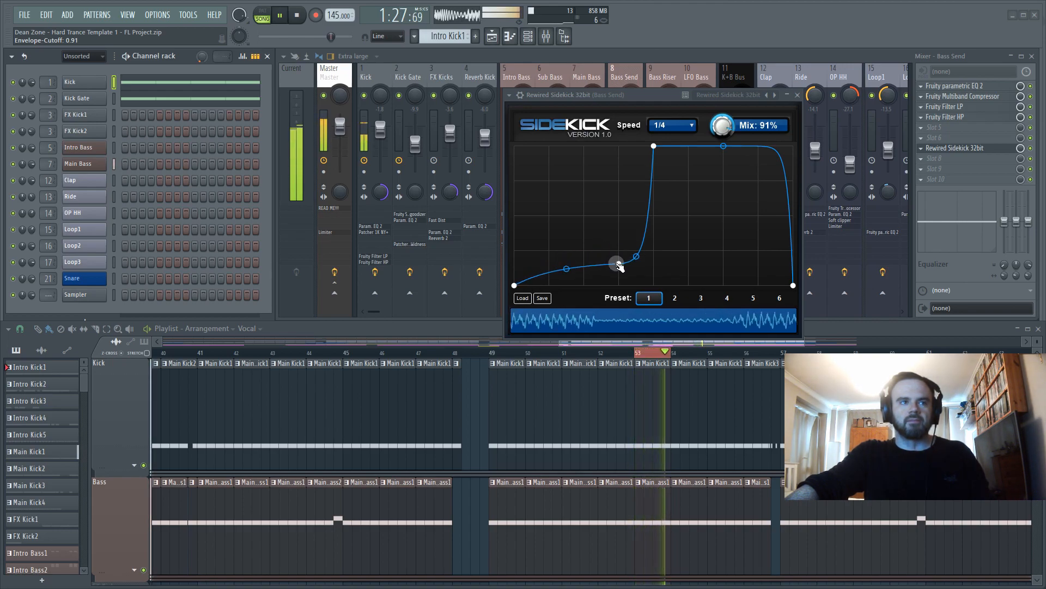
key("space")
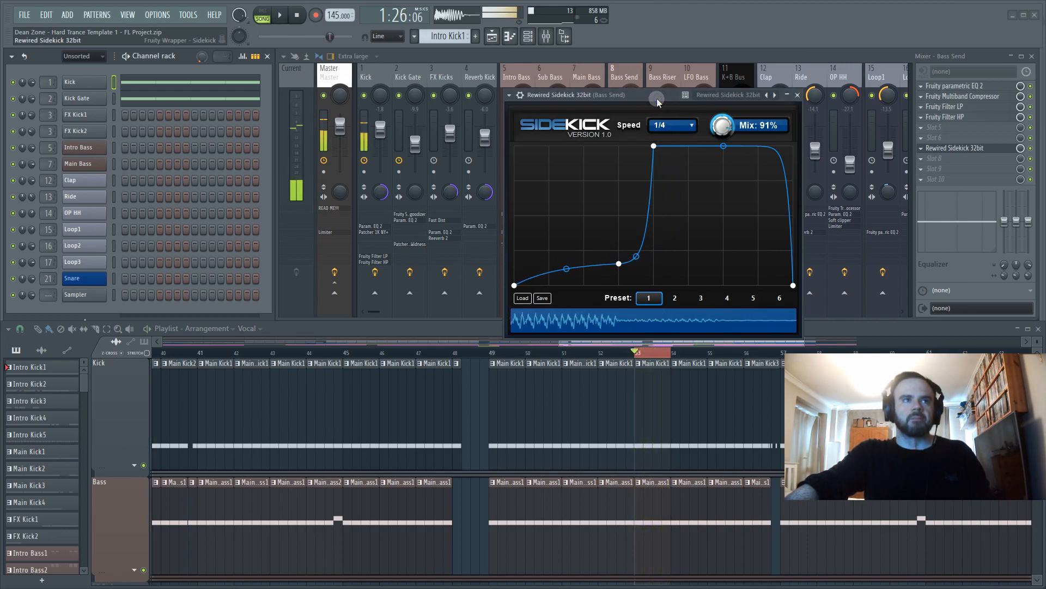
- Raise the lower middle node of the Sidekick curve to slightly above a quarter of the graph's height
mouse_move(659, 102)
left_mouse_down()
mouse_move(708, 104)
mouse_move(672, 95)
left_mouse_up()
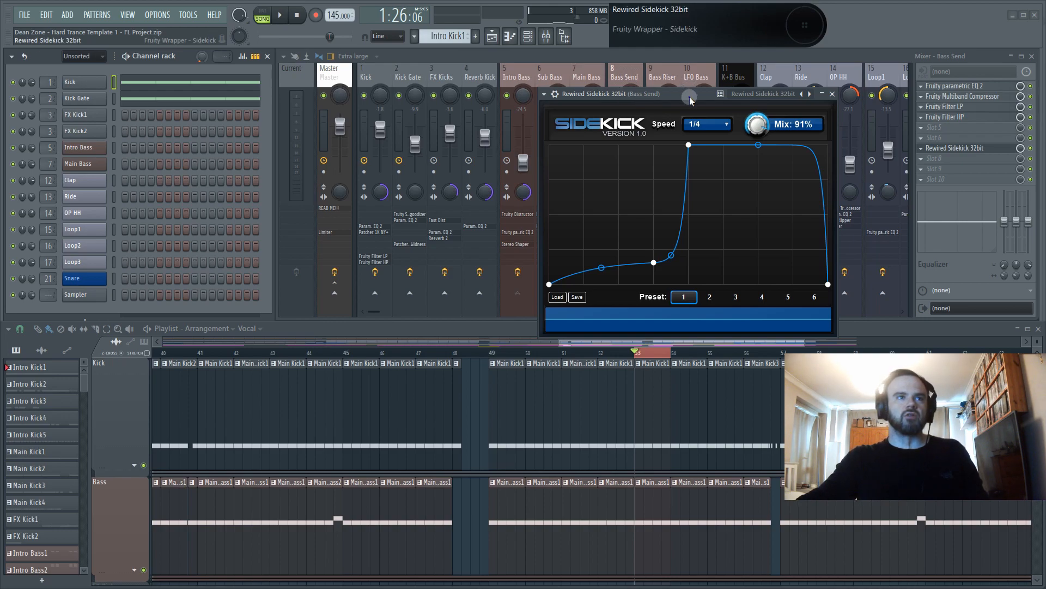
left_click_drag(689, 96, 633, 70)
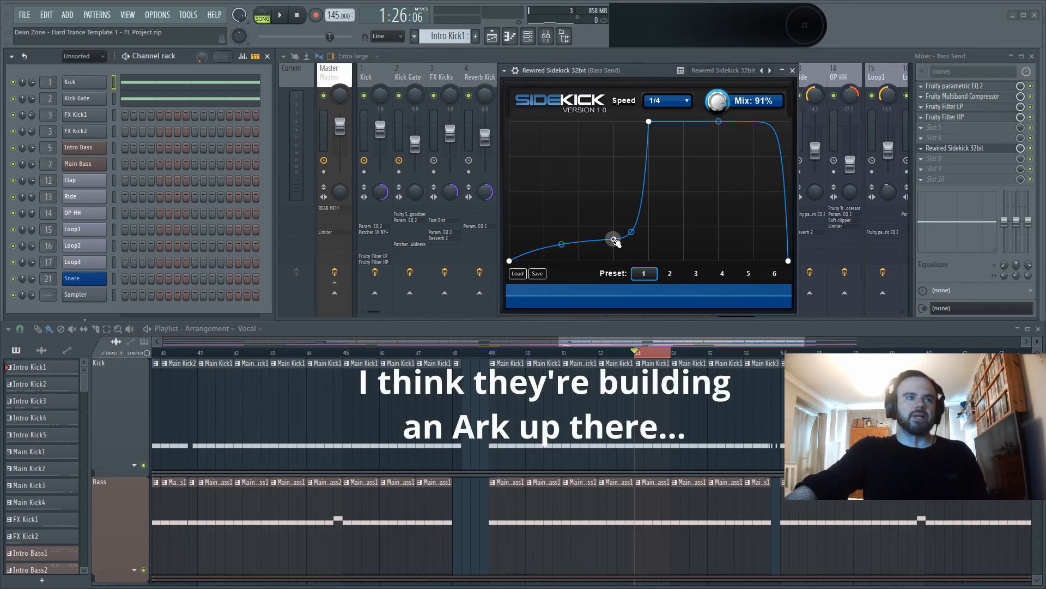
left_click_drag(615, 241, 623, 209)
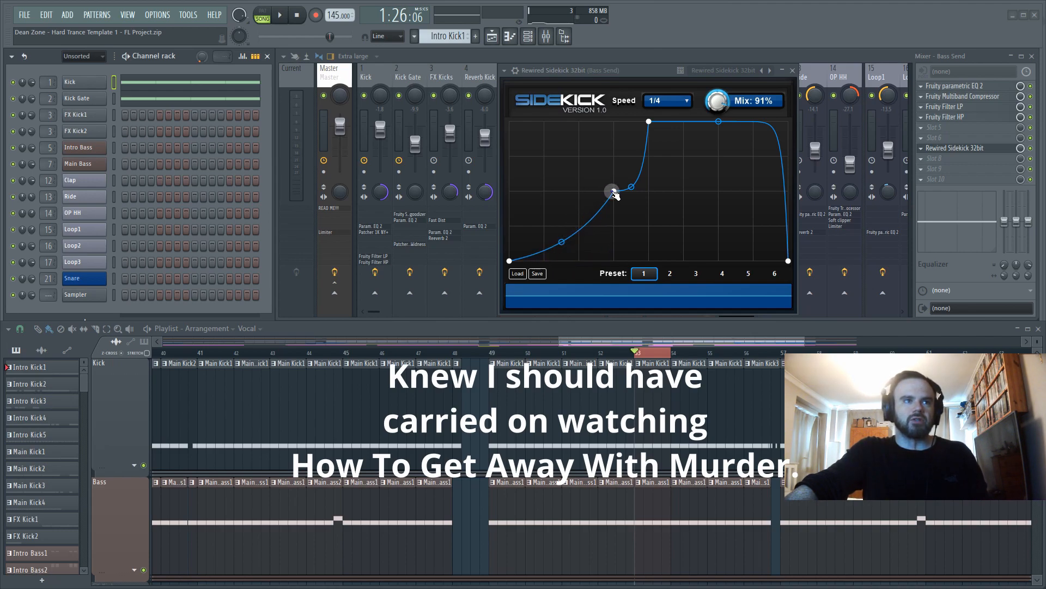
left_click_drag(615, 194, 613, 225)
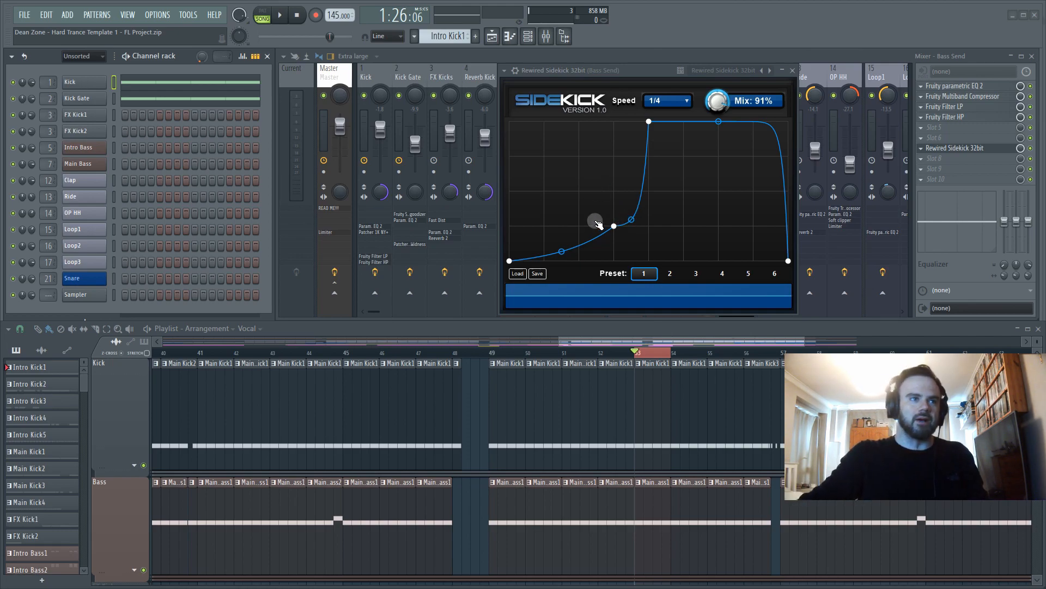
mouse_move(617, 231)
left_mouse_down()
mouse_move(612, 206)
mouse_move(581, 207)
mouse_move(607, 205)
mouse_move(587, 196)
mouse_move(615, 223)
left_mouse_up()
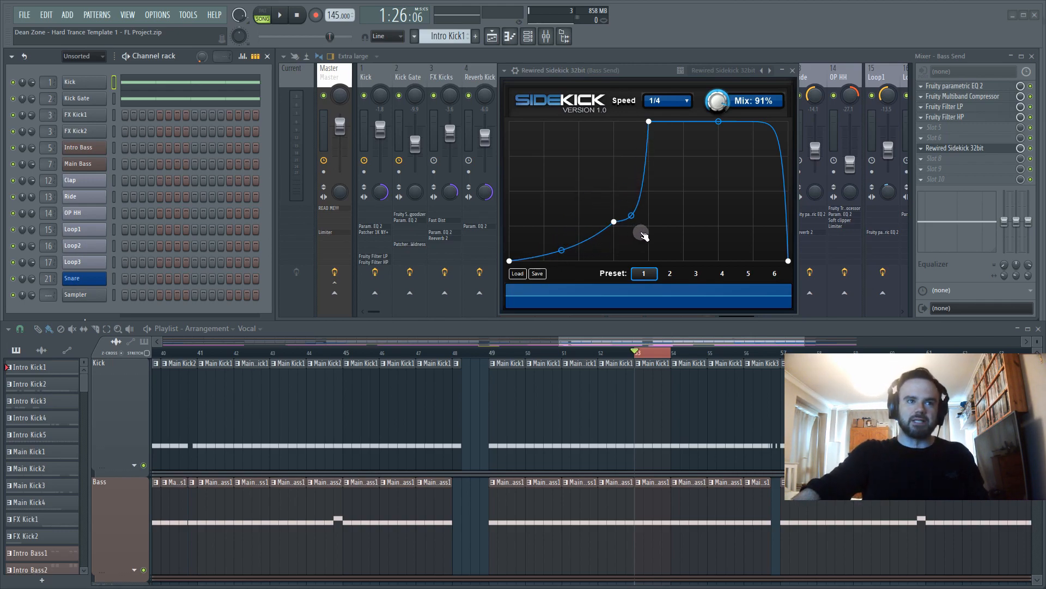
- Shift the Sidekick curve's lower middle node slightly later, and replace the plugin in slot 7 of Bass Send with RGB Audio Sidechainer 2 64bit
left_click_drag(626, 228, 632, 223)
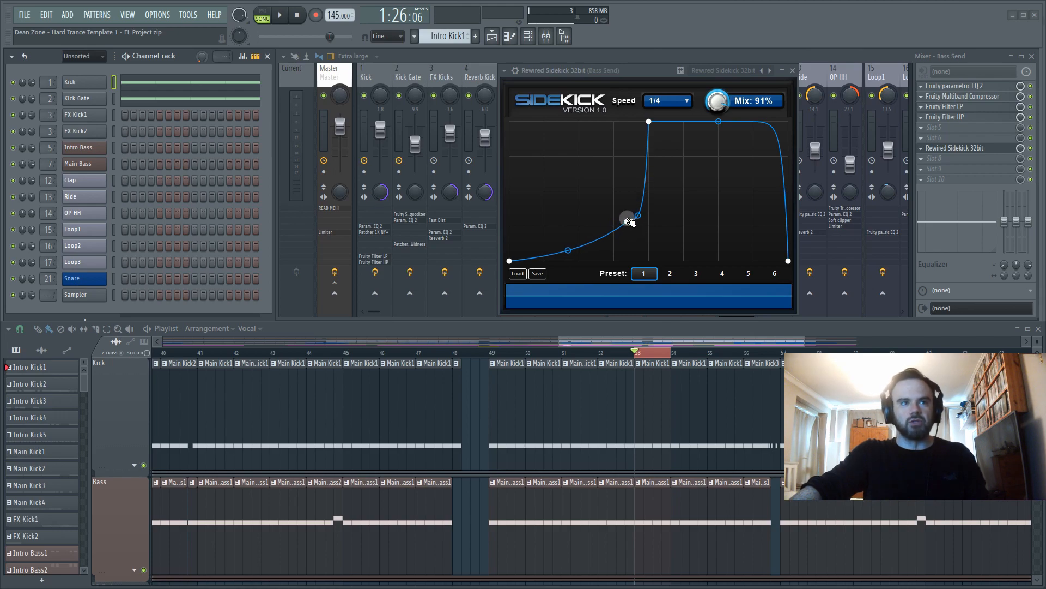
left_click(921, 149)
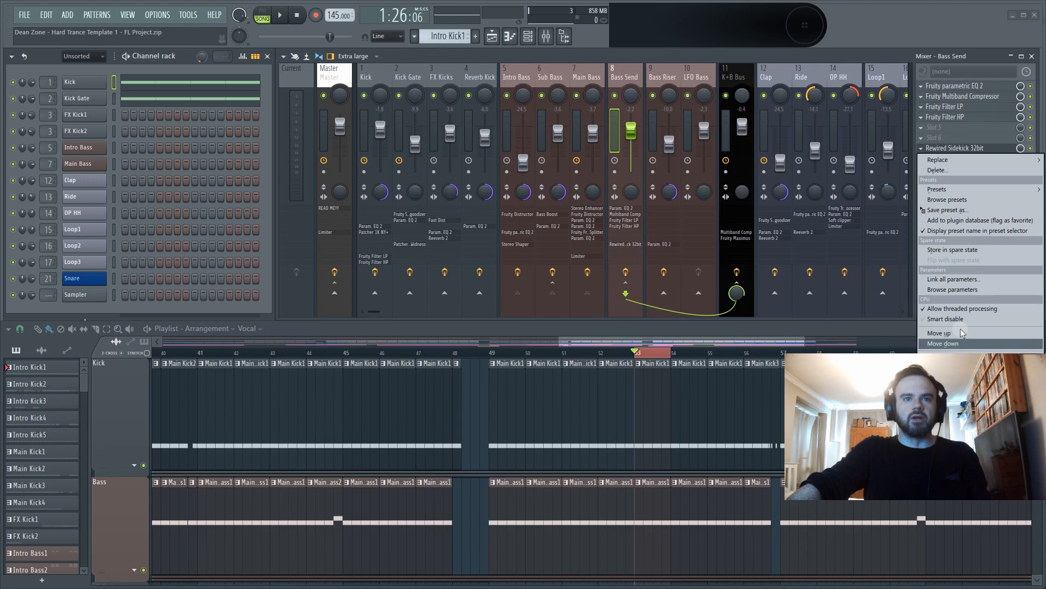
left_click(938, 170)
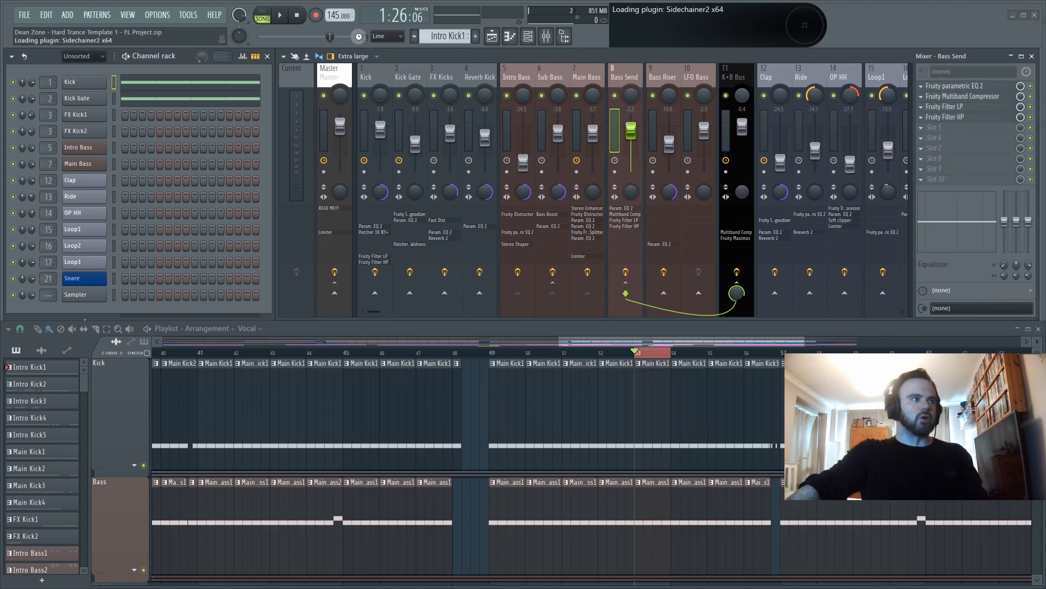
left_click_drag(675, 70, 620, 130)
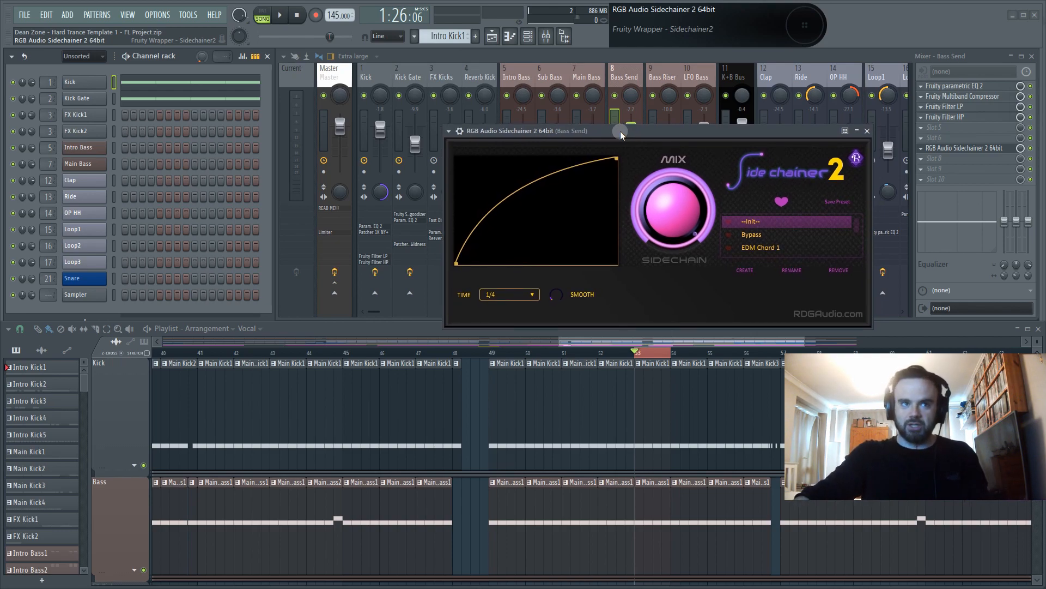
- With the loop playing and the time at 1/4, add a low node about 70% along the Sidechainer 2 curve
left_click(282, 15)
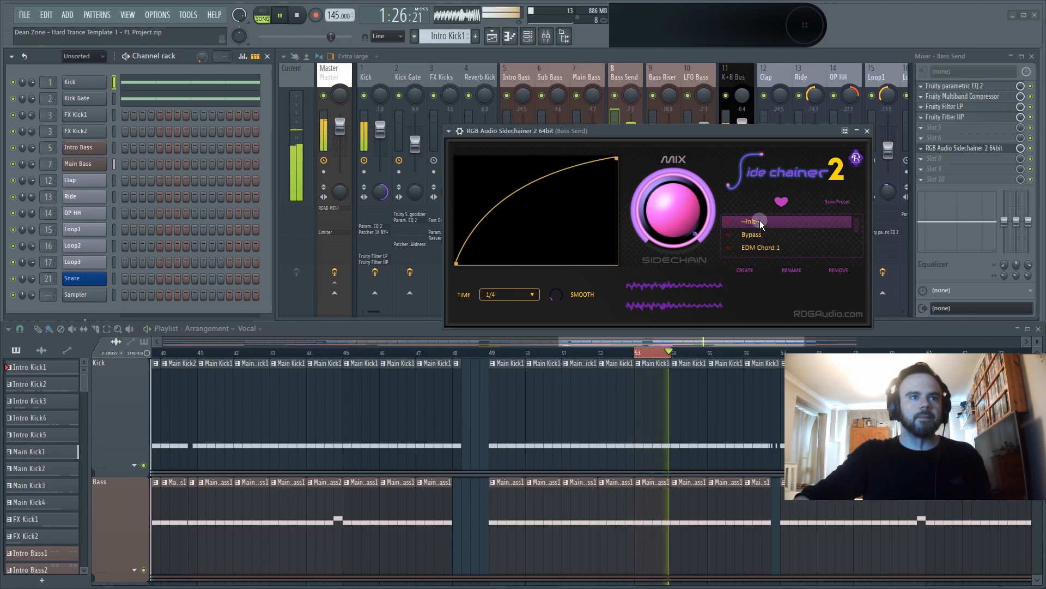
left_click(528, 294)
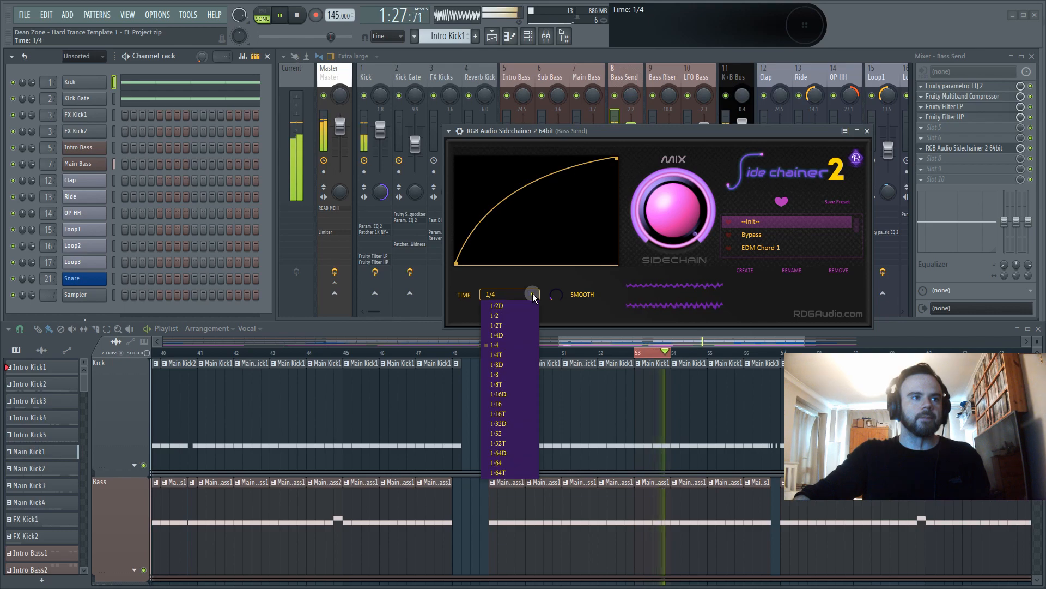
left_click(511, 331)
left_click_drag(541, 182, 569, 236)
mouse_move(672, 221)
left_mouse_down()
mouse_move(672, 294)
mouse_move(672, 218)
left_mouse_up()
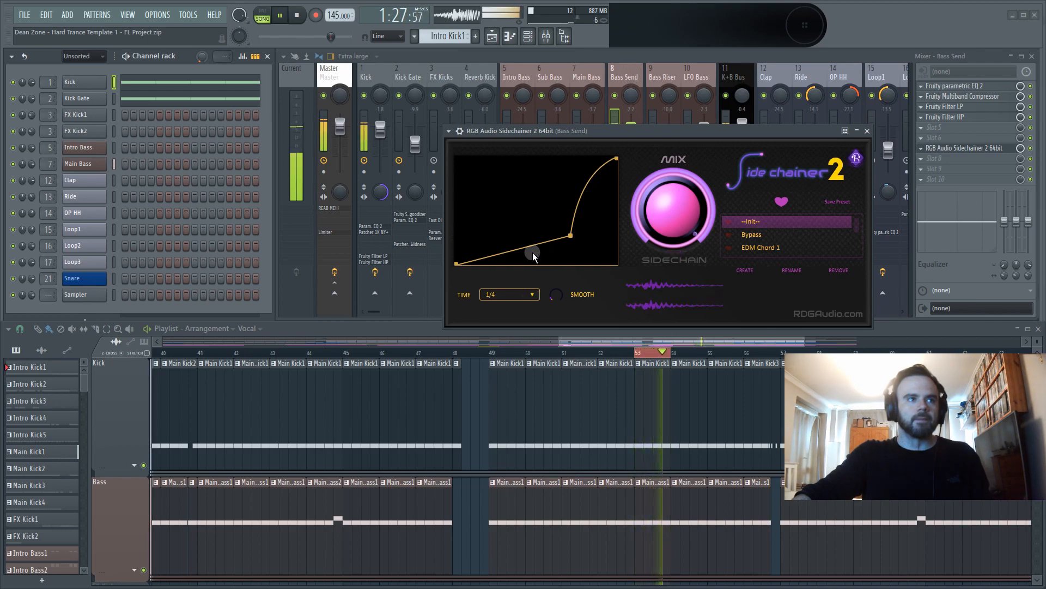
- Reshape the Sidechainer 2 curve into an early steep rise using several nodes, including a full-level one at 82% of 1/4
left_click_drag(571, 236, 521, 229)
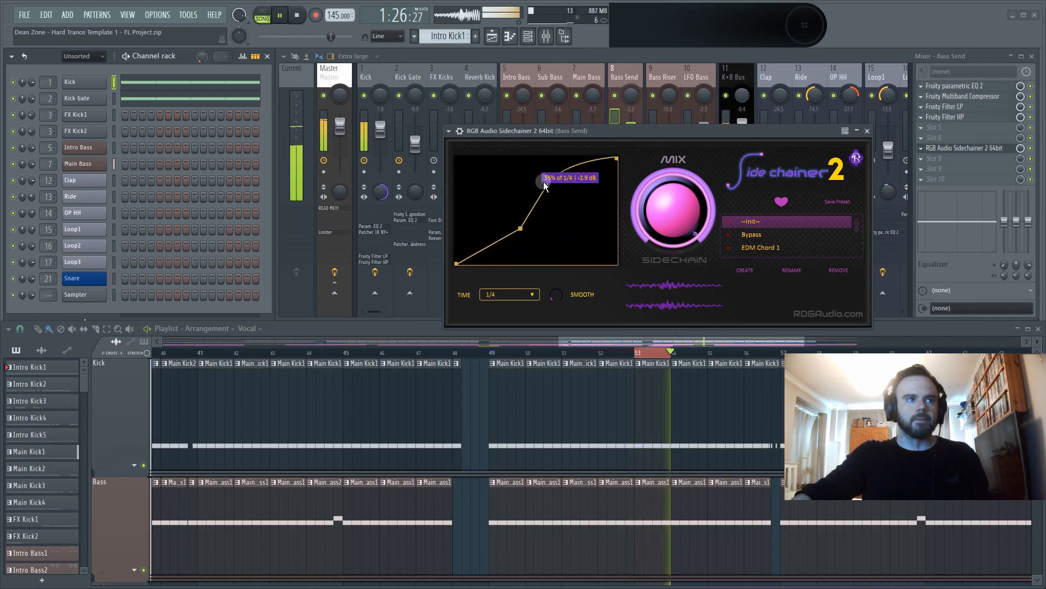
left_click_drag(544, 185, 539, 158)
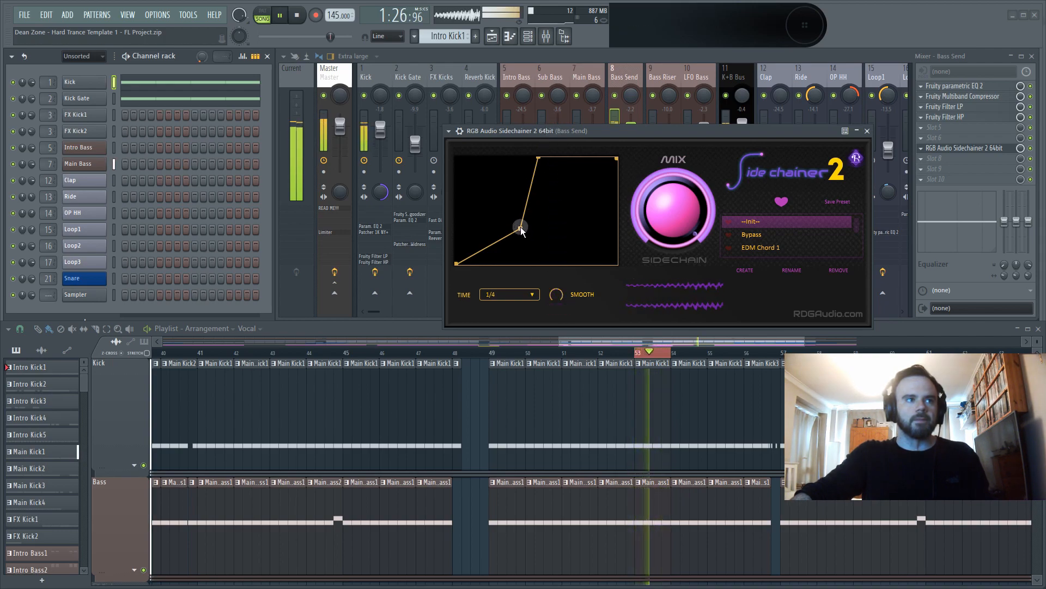
left_click_drag(521, 228, 519, 171)
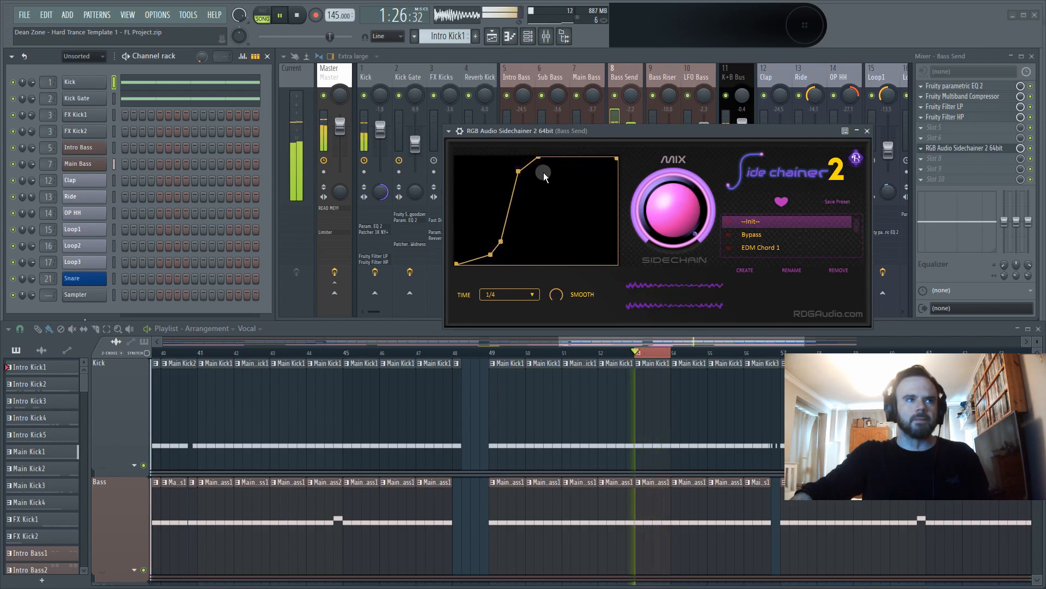
left_click_drag(616, 160, 611, 158)
left_click_drag(575, 172, 588, 147)
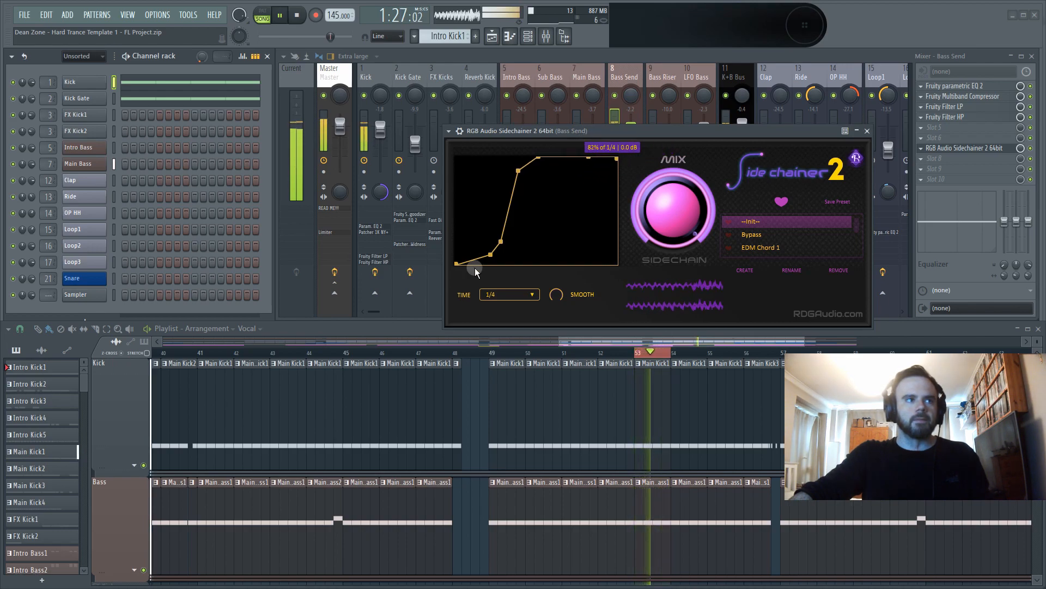
- Simplify the Sidechainer 2 curve to a low node about 46% along and a full-level node about 52% along
right_click(500, 241)
left_click_drag(490, 255, 513, 248)
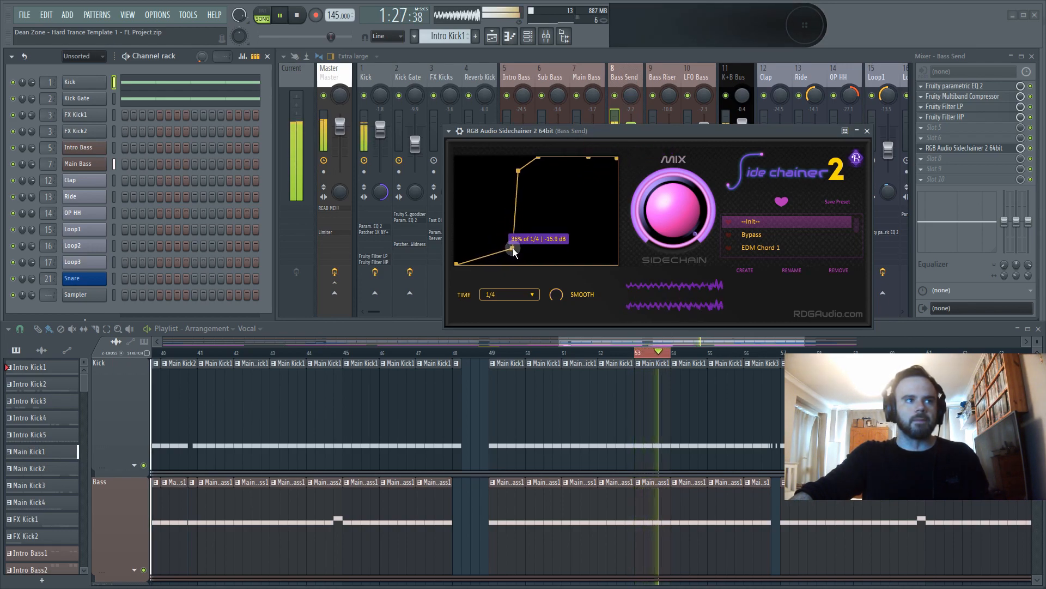
left_click_drag(538, 159, 525, 240)
left_click_drag(587, 158, 540, 158)
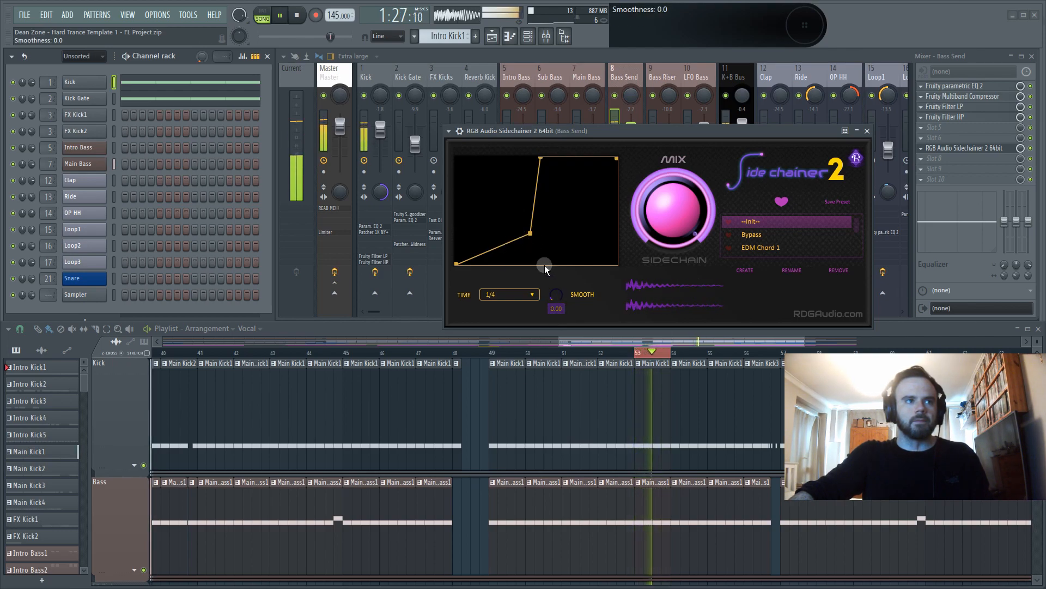
- Set Smooth to 300 and stretch the rise between a low node about 43% along and a full-level node about 63% along
left_click_drag(551, 295, 535, 126)
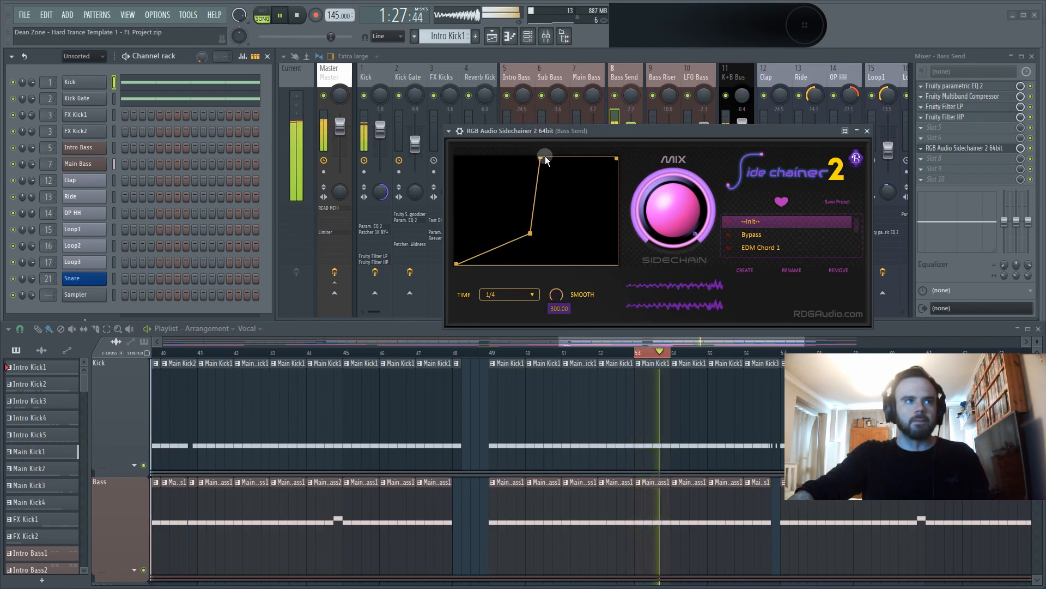
left_click_drag(531, 236, 560, 158)
left_click_drag(538, 194, 611, 158)
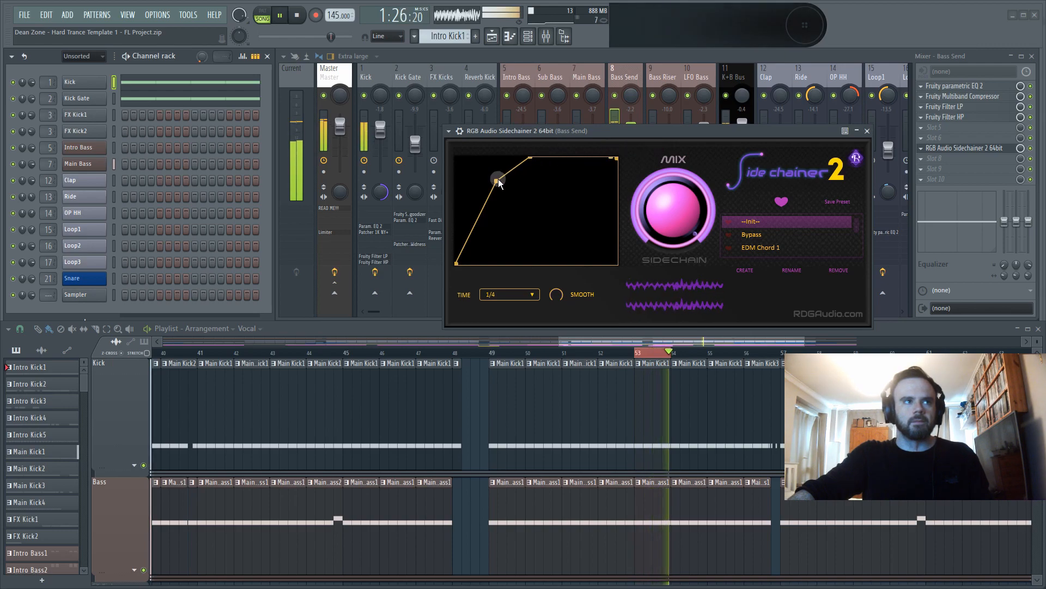
left_click_drag(499, 181, 525, 224)
left_click_drag(531, 158, 558, 158)
left_click_drag(680, 214, 645, 168)
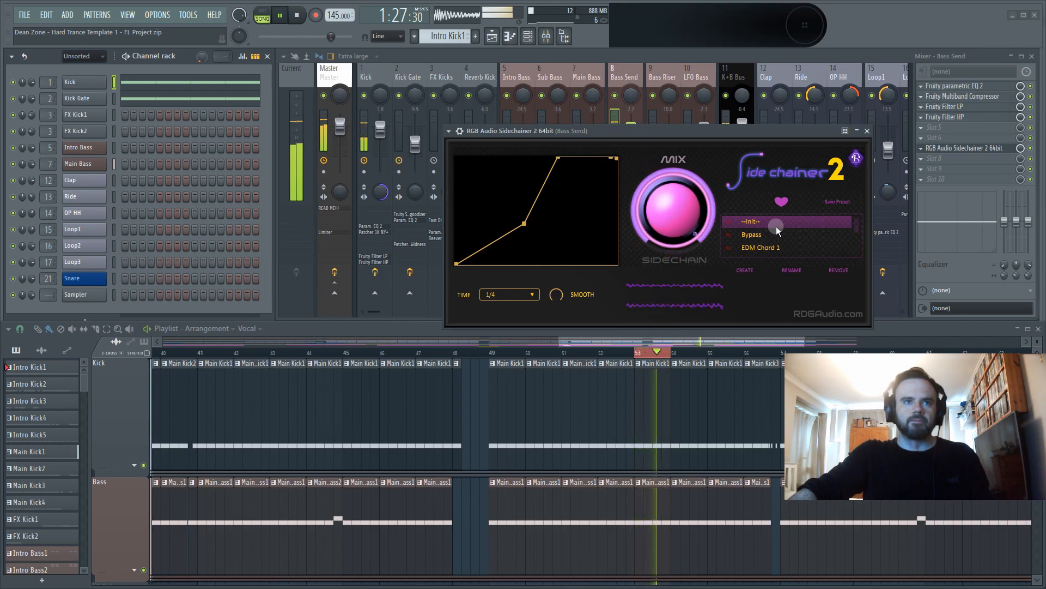
- Set Smooth to 100.80 and steepen the rise from a low node about 38% along to a full-level node about 49% along, with playback stopped
left_click_drag(525, 224, 542, 240)
left_click_drag(556, 295, 559, 362)
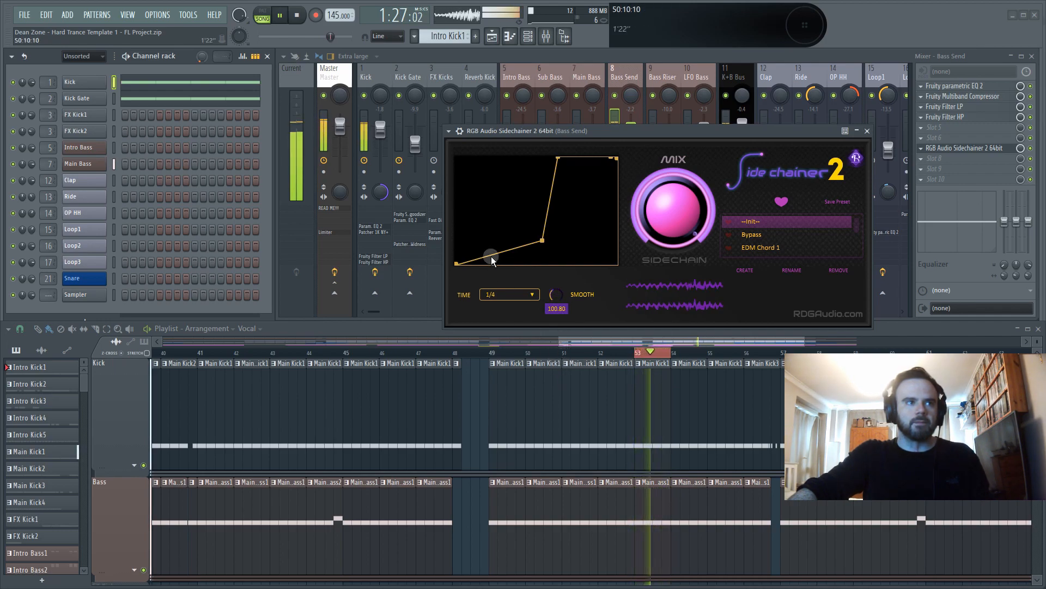
left_click_drag(544, 242, 514, 225)
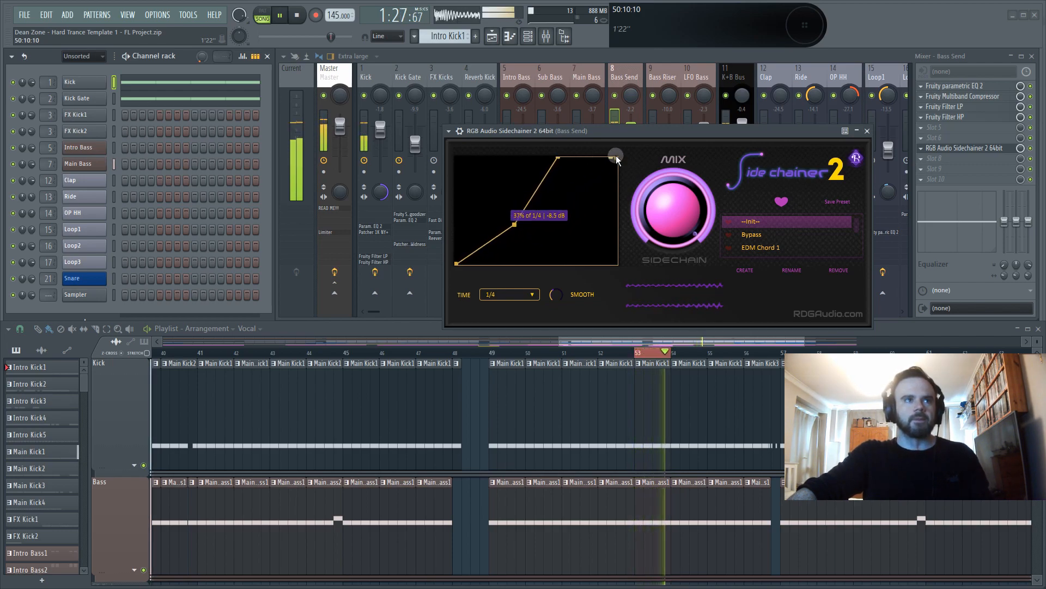
key("space")
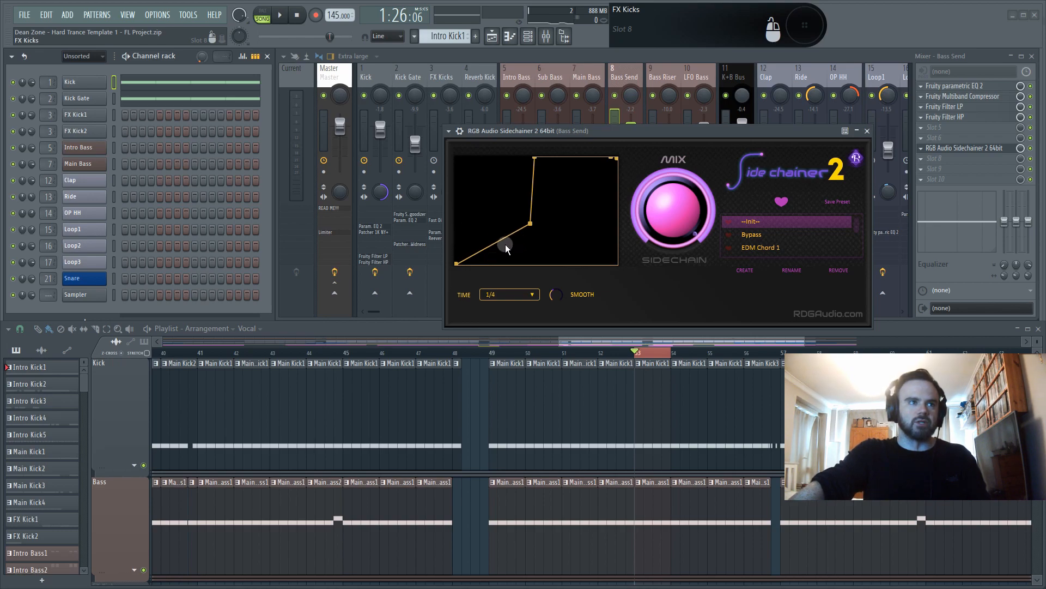
left_click_drag(531, 223, 528, 220)
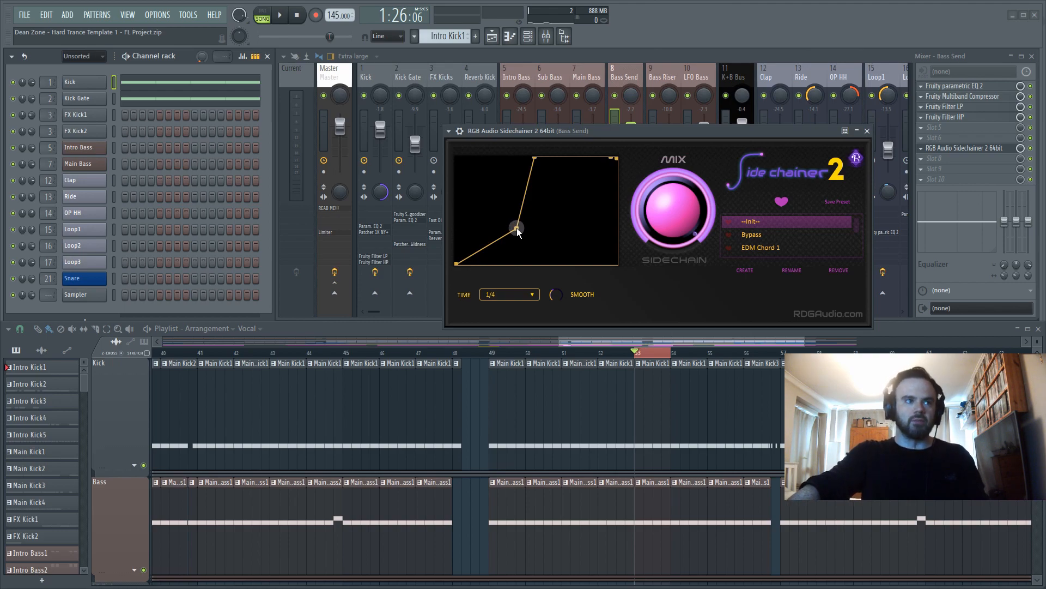
- Audition the loop with the low node pulled to the floor just after the curve's peak, and stop playback
key("space")
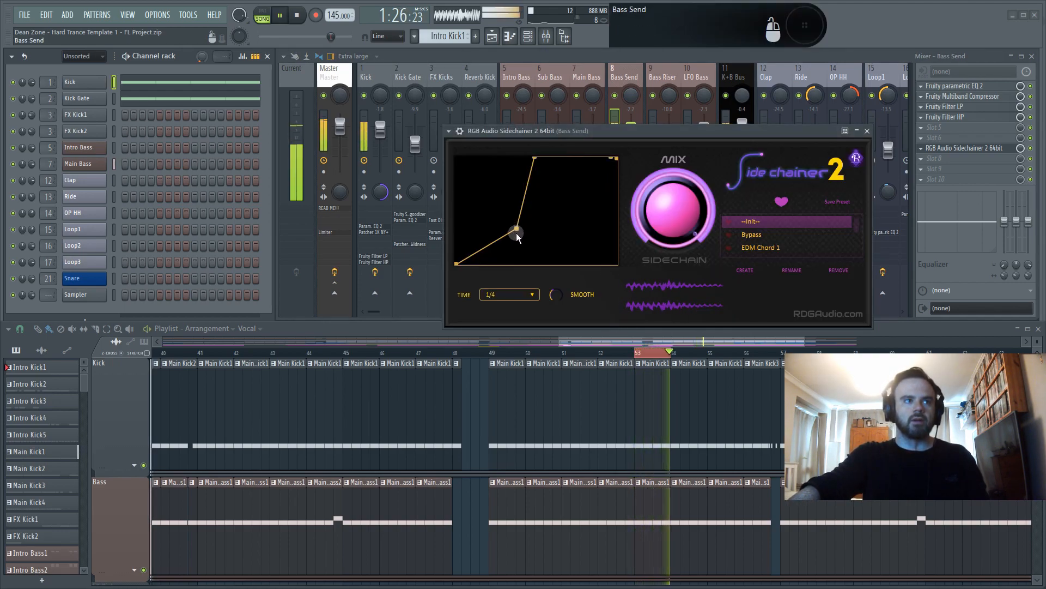
left_click_drag(518, 228, 545, 296)
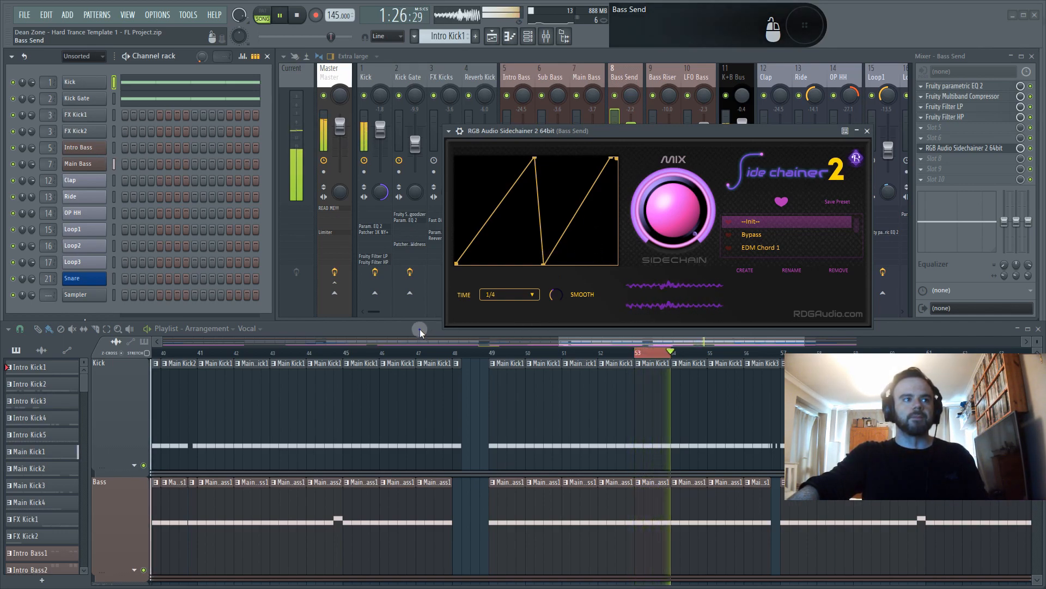
key("space")
- Delete Sidechainer 2 from slot 7 of Bass Send and load TAL Filter 2 64bit in slot 8
left_click_drag(639, 130, 646, 113)
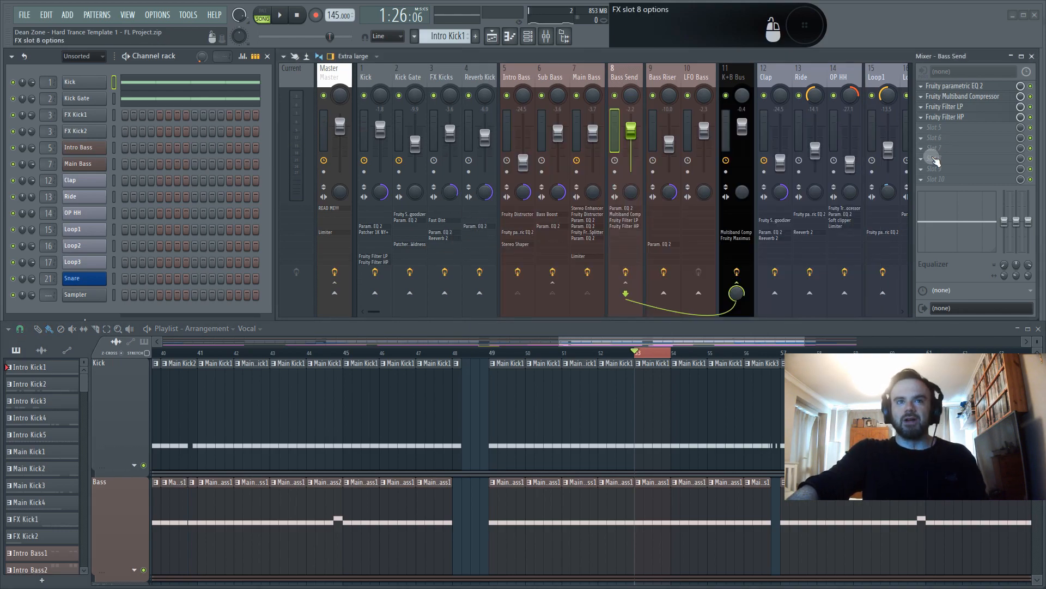
left_click(929, 155)
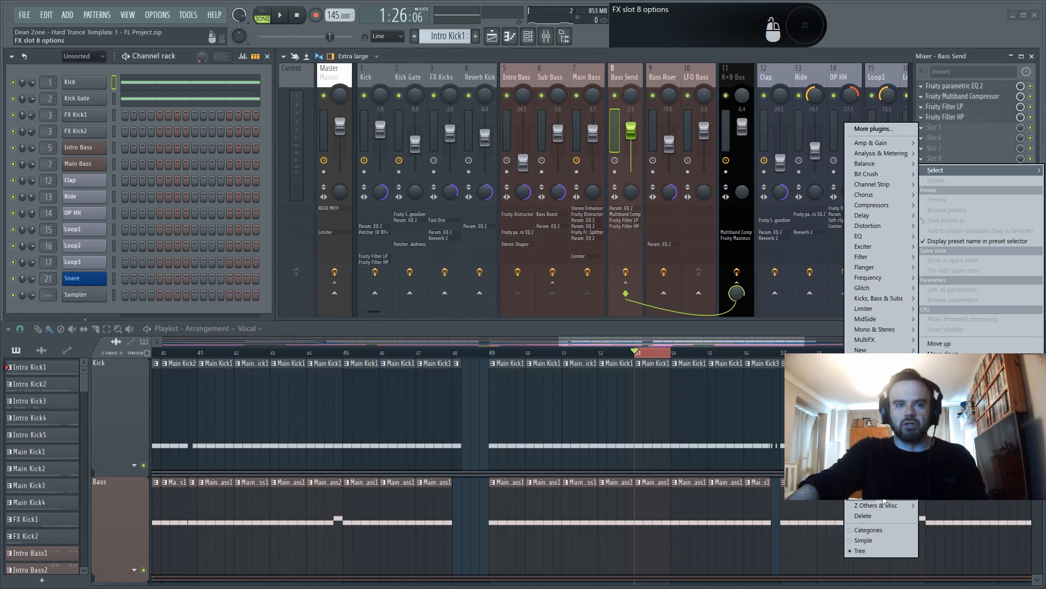
left_click(941, 490)
left_click_drag(289, 155, 588, 117)
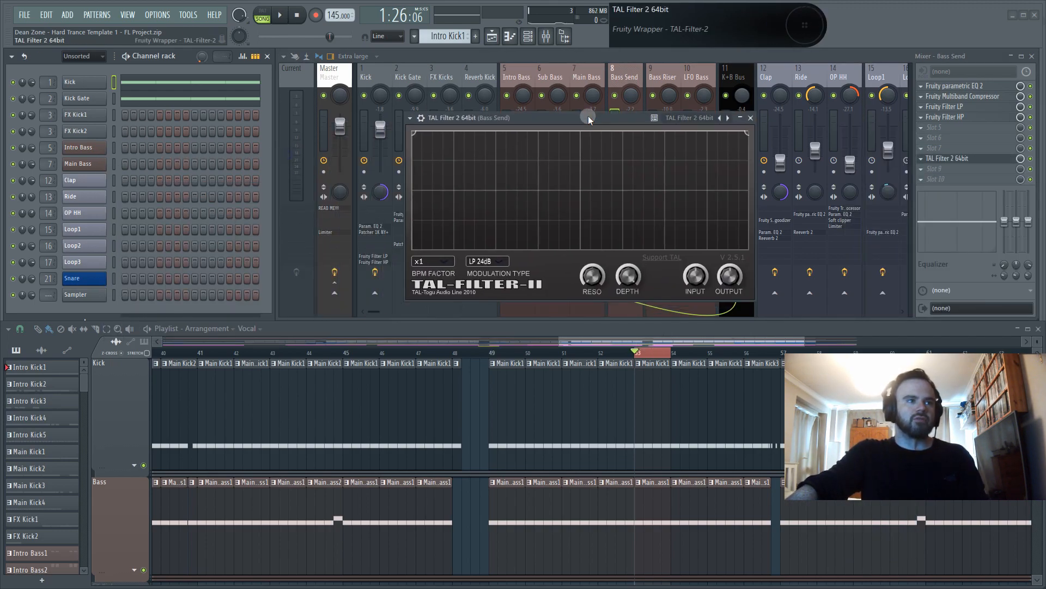
- Set the modulation type of TAL Filter 2 to Volume
left_click(443, 266)
left_click(485, 264)
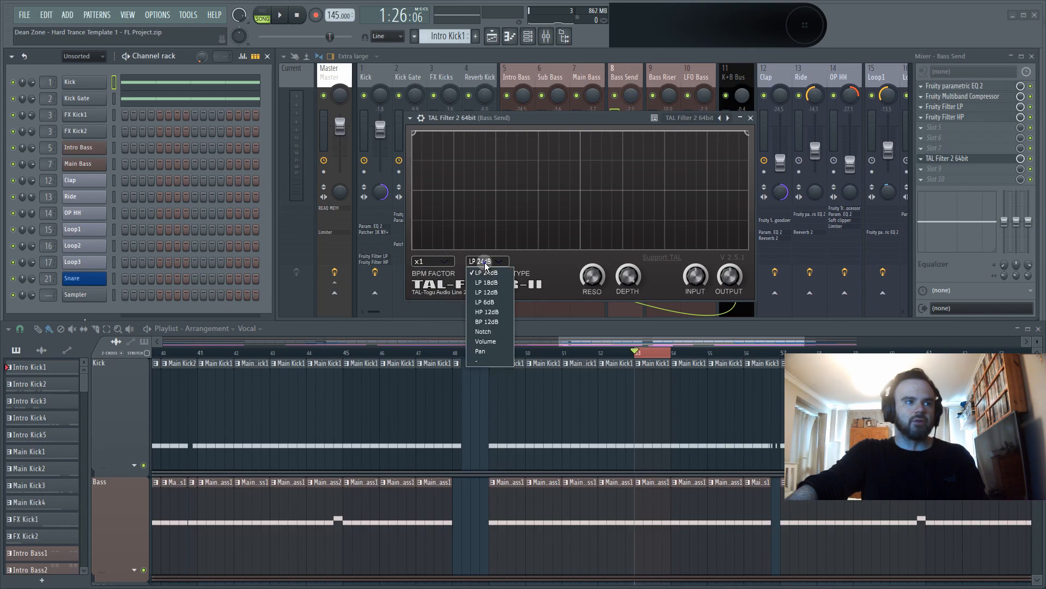
left_click(484, 342)
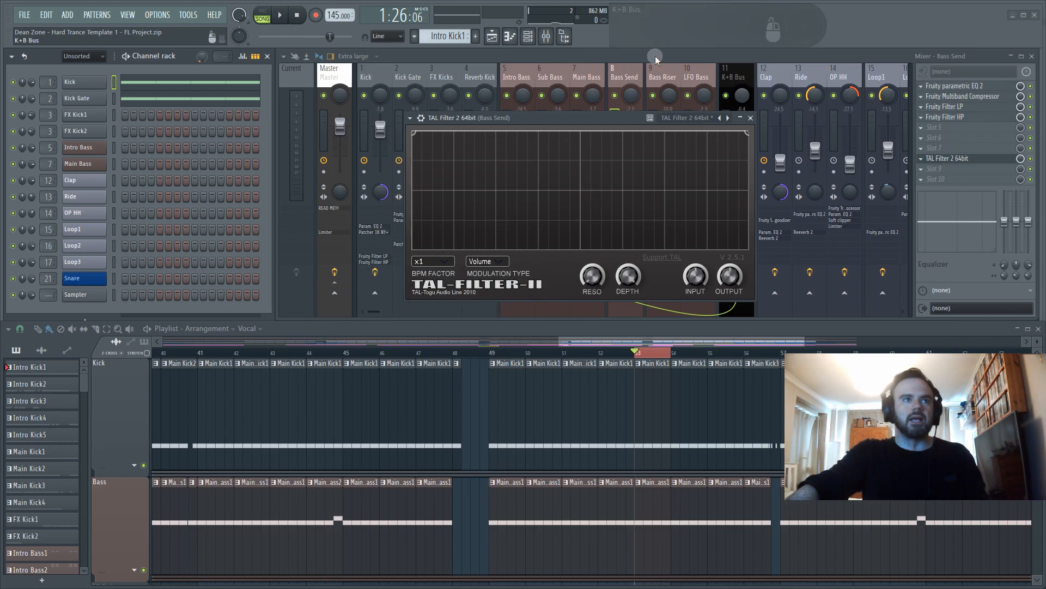
- With the loop playing, lower the ends of the TAL Filter 2 curve to the floor and add a full-height node at its middle
key("space")
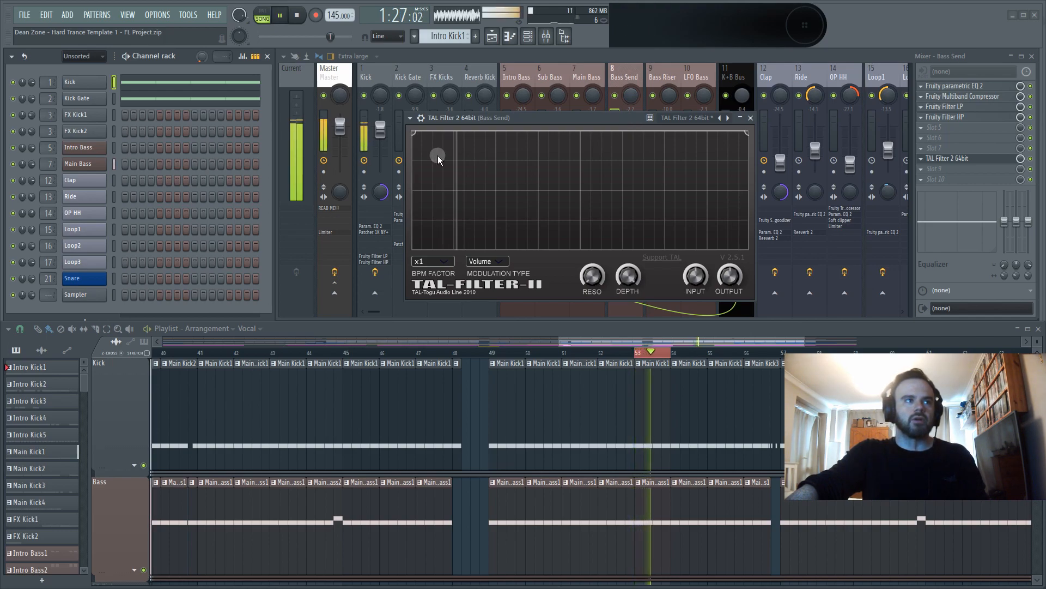
left_click_drag(417, 133, 412, 248)
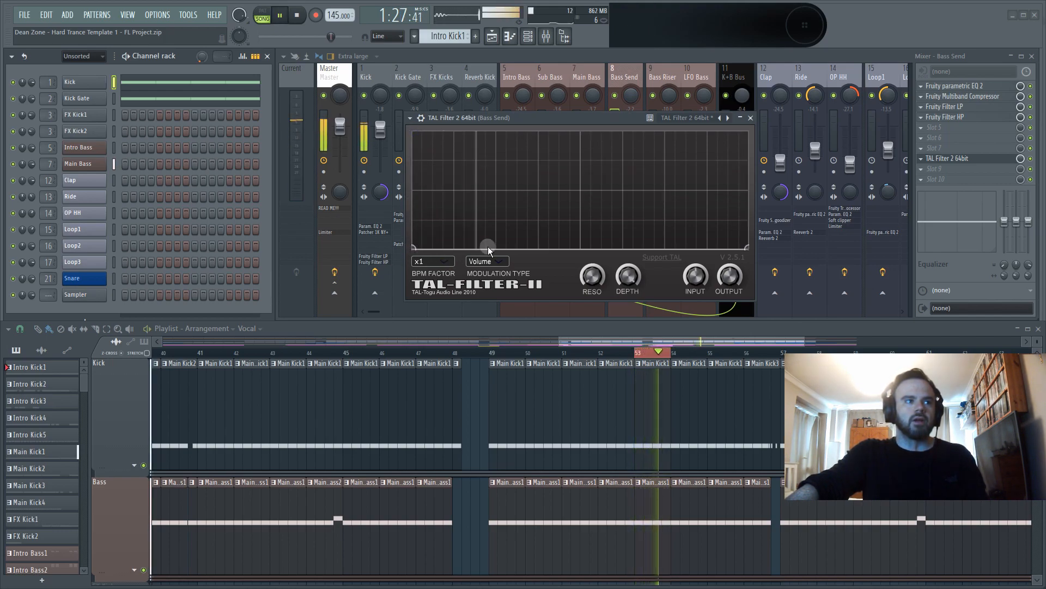
left_click_drag(489, 247, 582, 120)
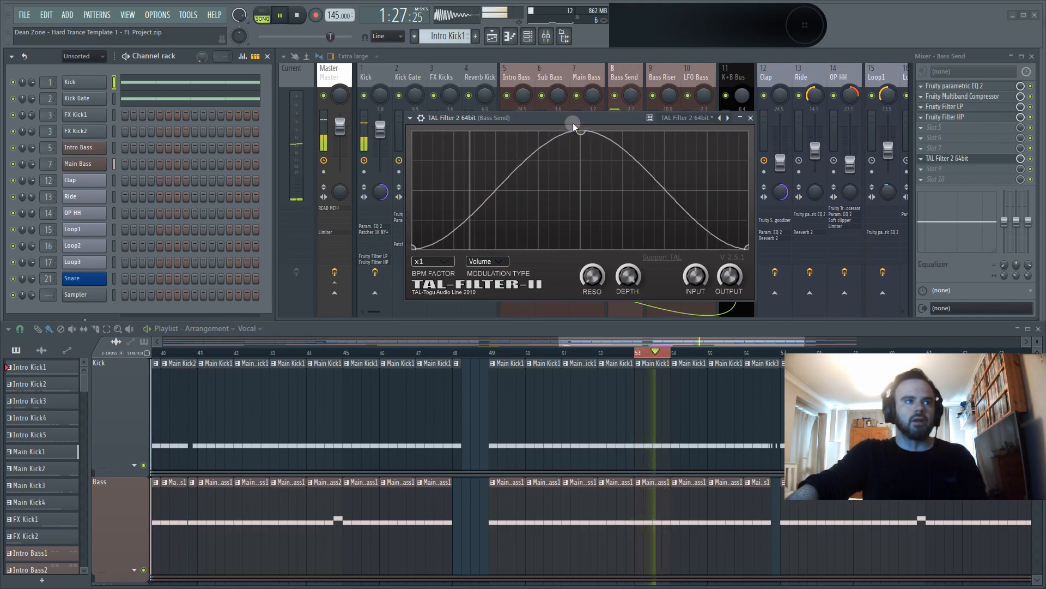
- Try the x4 BPM factor in TAL Filter 2 and settle on x16
left_click(433, 261)
left_click(483, 261)
left_click(450, 262)
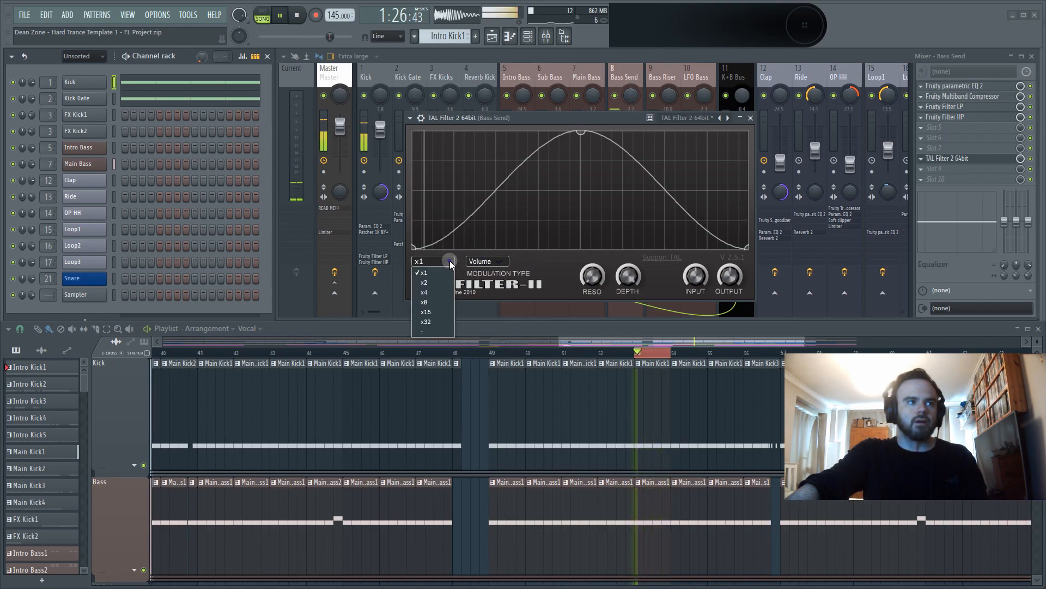
left_click(436, 293)
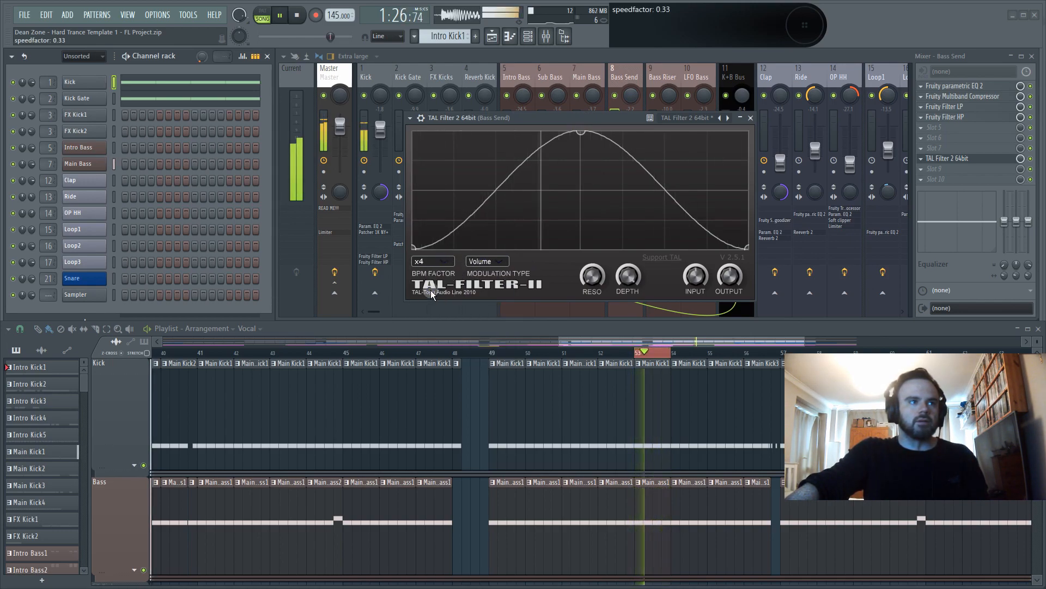
left_click(436, 261)
left_click(431, 309)
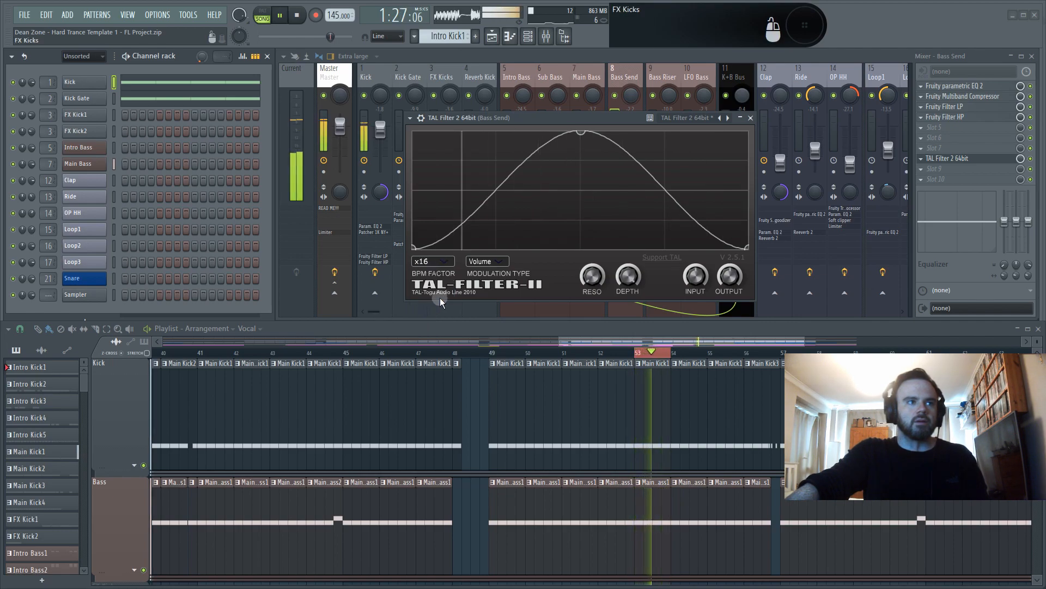
- Flatten the second half of the TAL Filter 2 curve at full level and add a low node about 30% along
left_click_drag(650, 195, 748, 112)
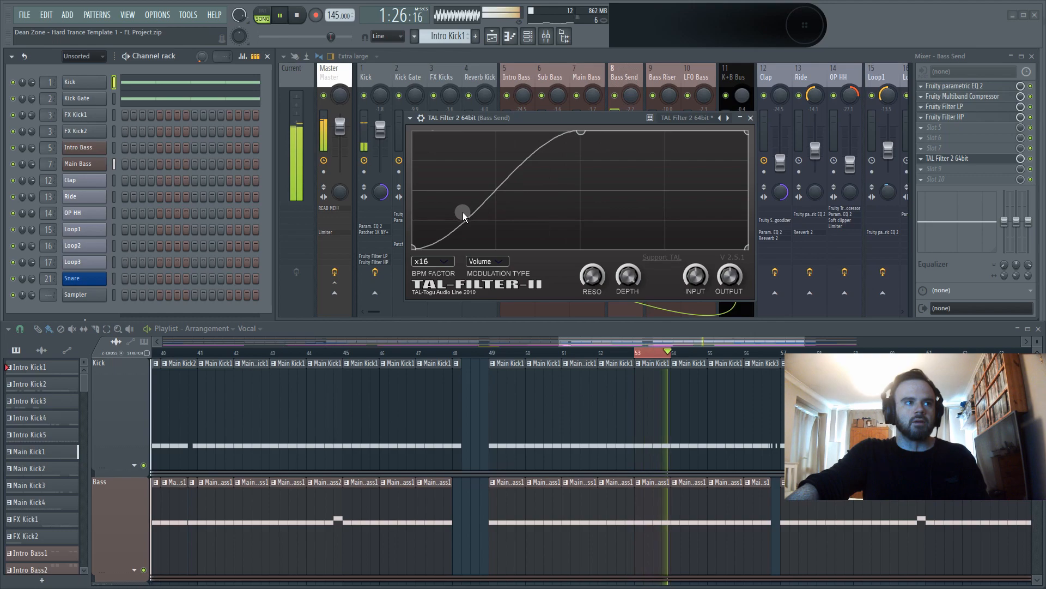
left_click_drag(440, 240, 513, 224)
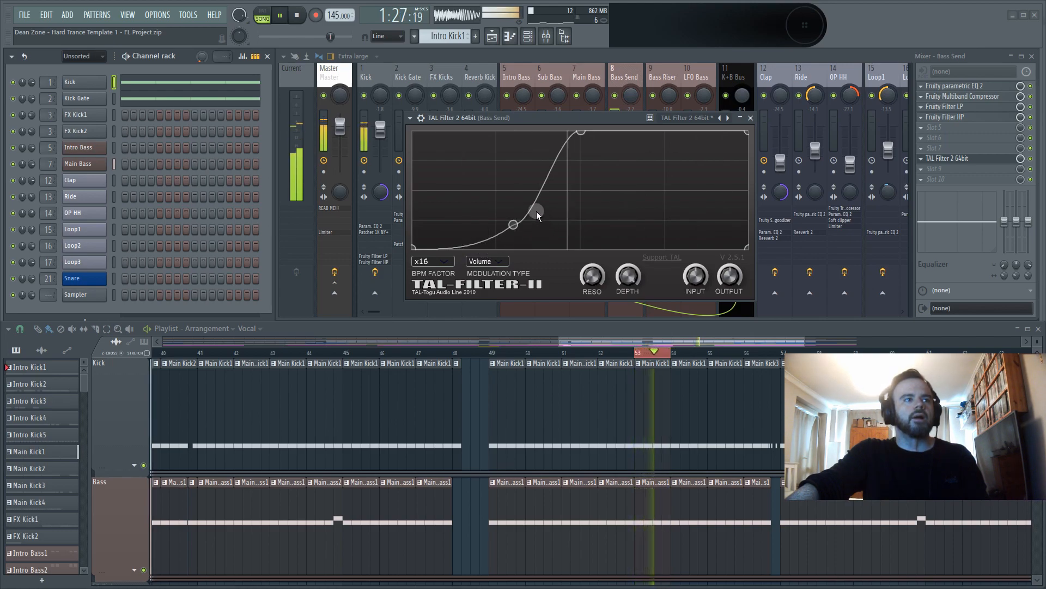
- Move the low node of the TAL Filter 2 curve to about 43% along and reduce the depth to 0.90
left_click_drag(546, 228, 499, 132)
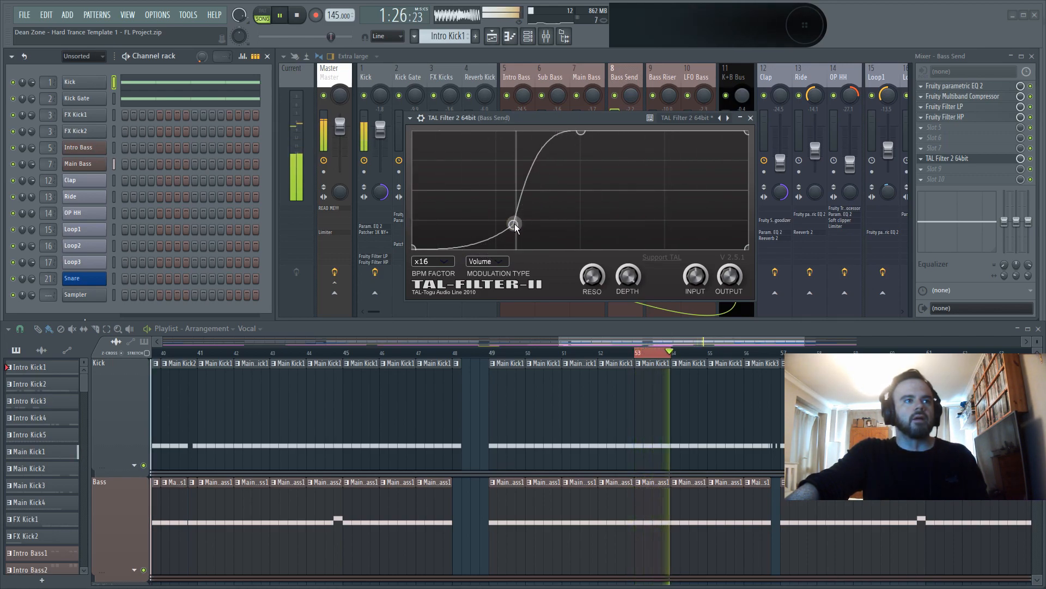
left_click_drag(513, 225, 558, 221)
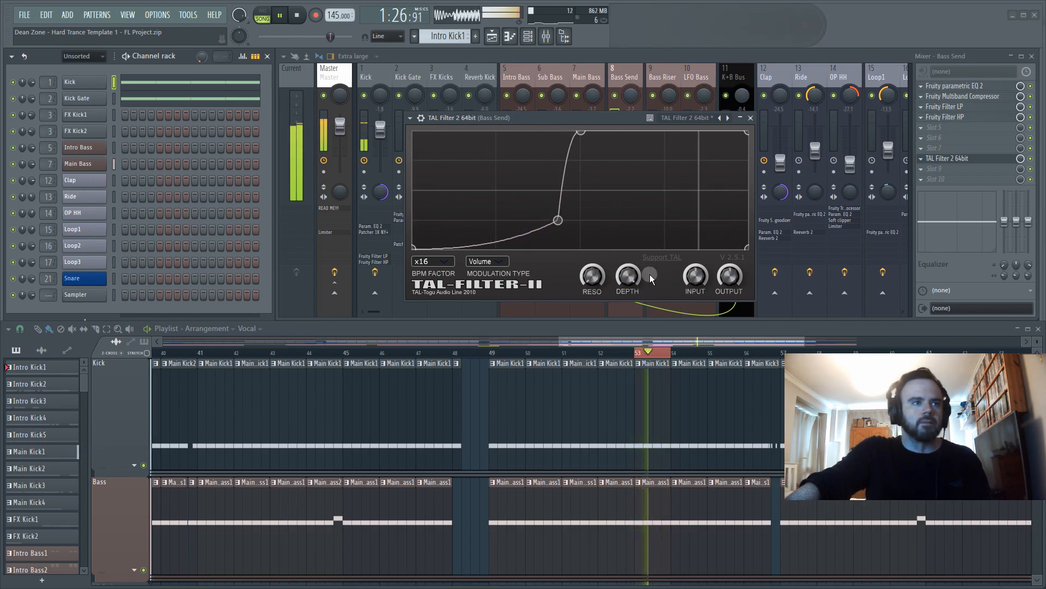
left_click_drag(626, 287, 628, 320)
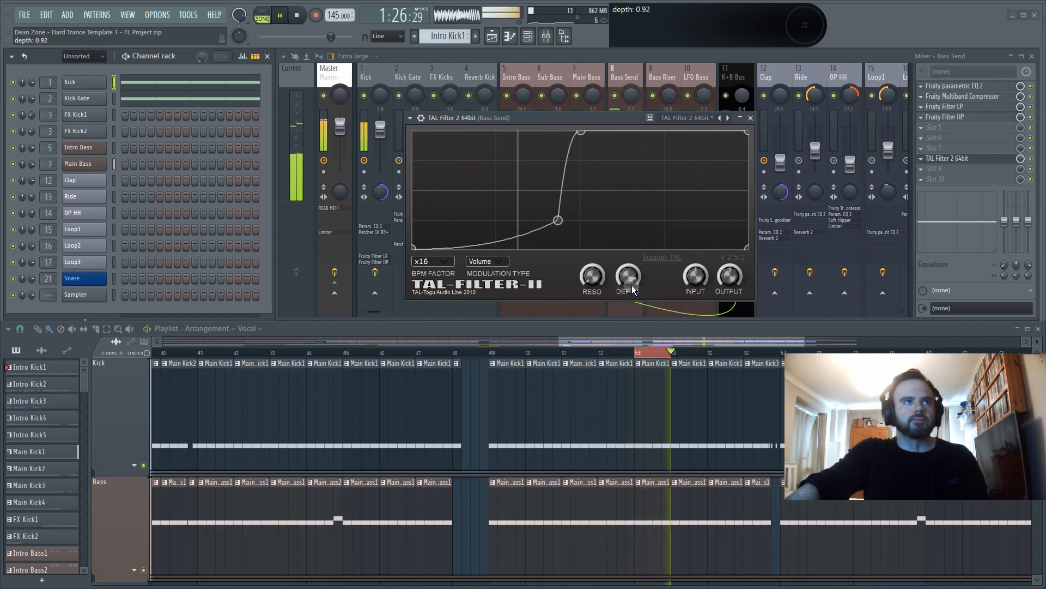
left_click_drag(633, 282, 633, 286)
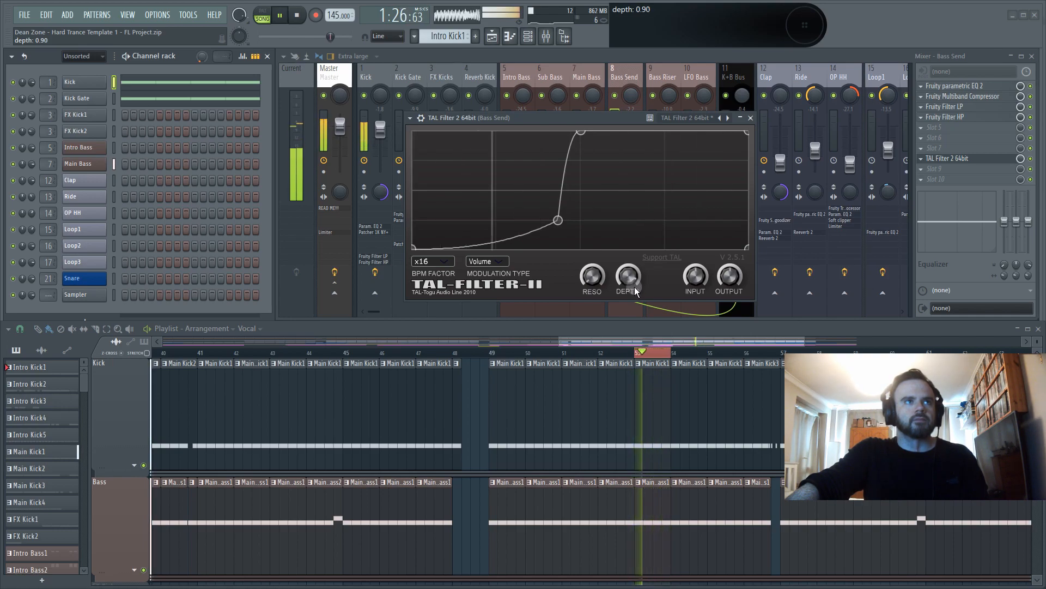
- Try the low node at about mid-height, 47% along, with the full-height node about 62% along the TAL Filter 2 curve
left_click(596, 235)
left_click_drag(558, 220, 570, 186)
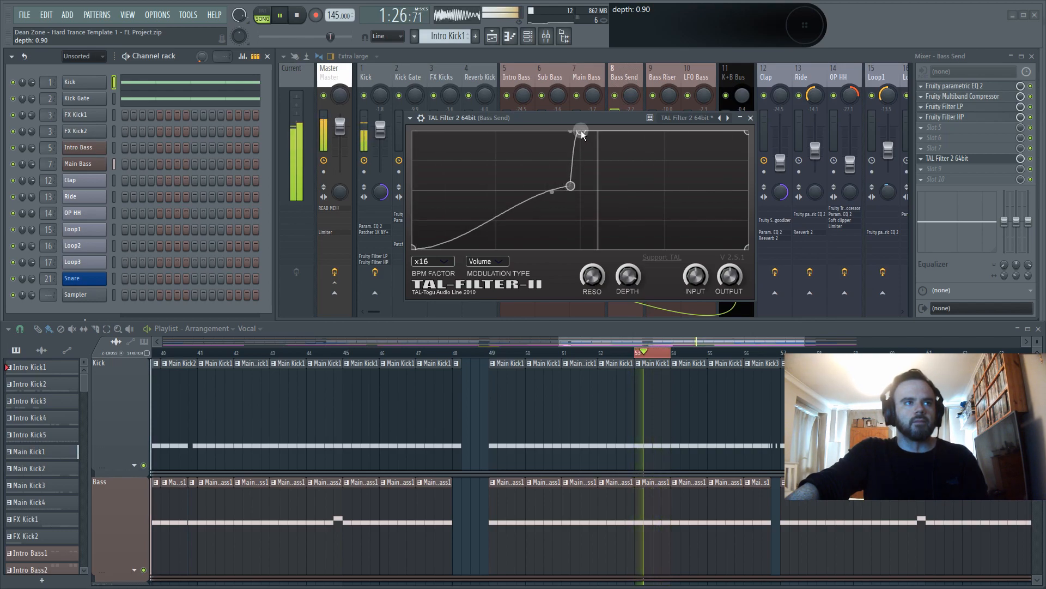
left_click_drag(581, 133, 665, 123)
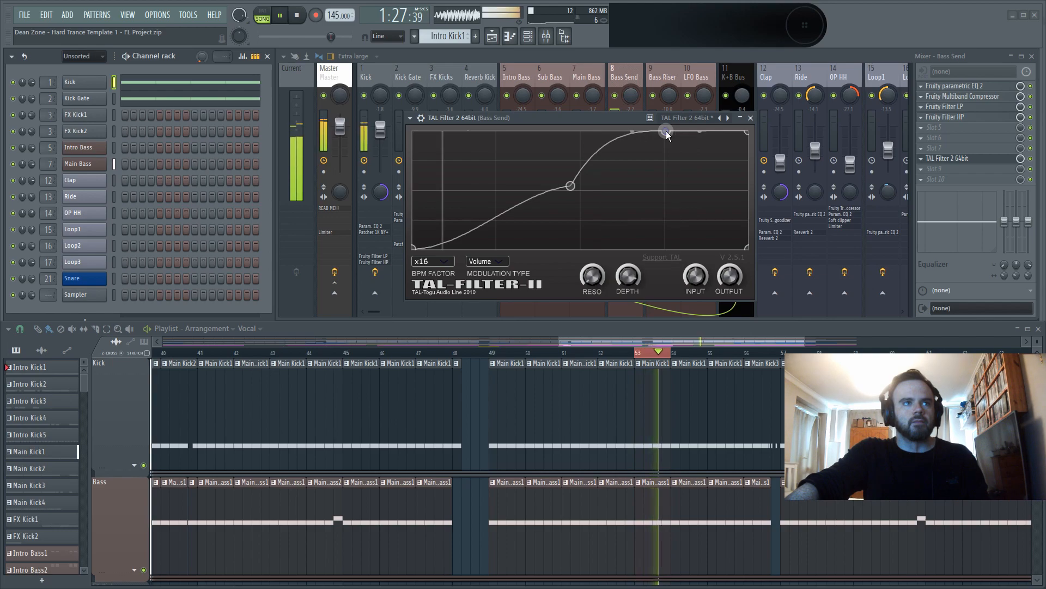
left_click_drag(618, 134, 594, 137)
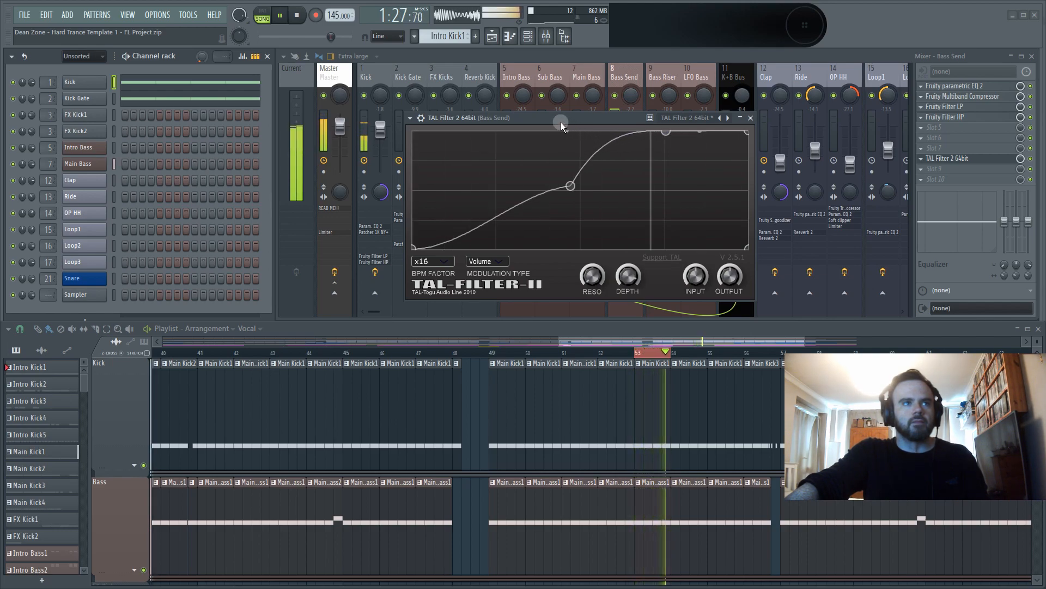
left_click_drag(665, 132, 624, 130)
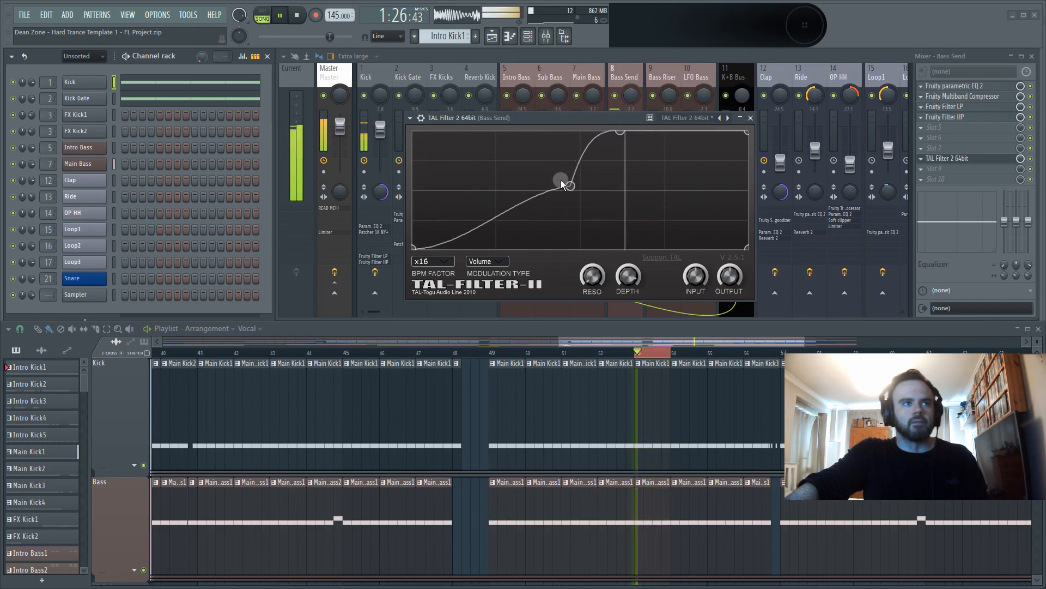
- Try the full-height node at the curve's midpoint, with the low node about 40% along at roughly a quarter height
left_click_drag(569, 187, 532, 189)
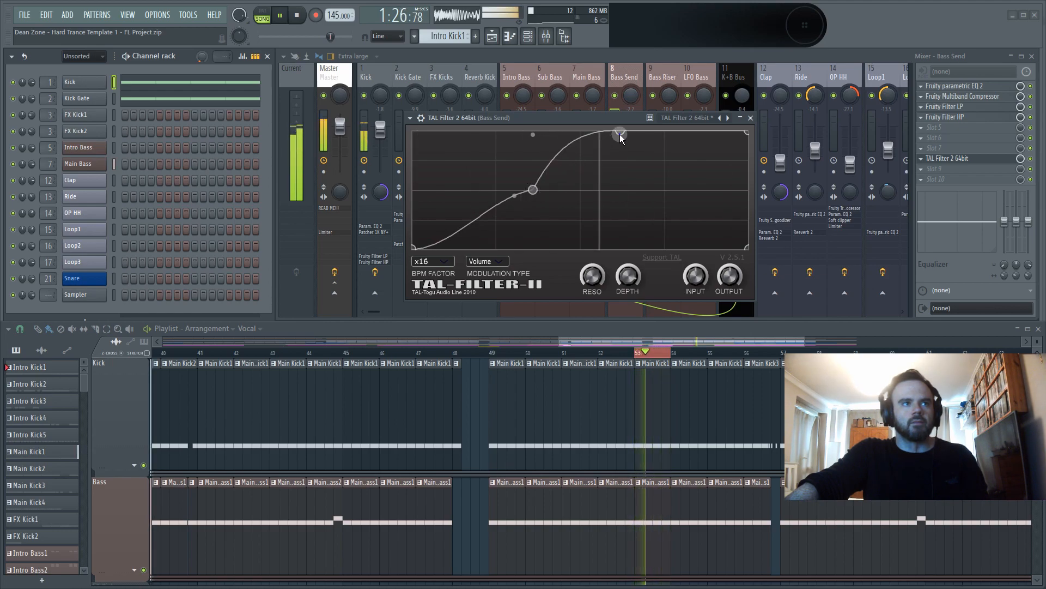
left_click_drag(620, 133, 581, 135)
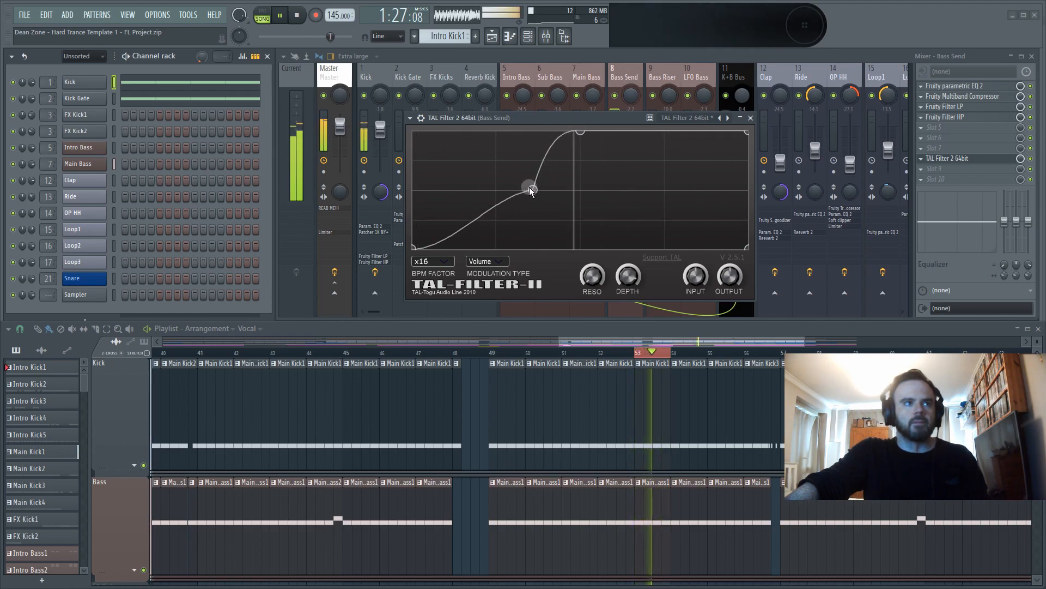
left_click_drag(534, 192, 546, 221)
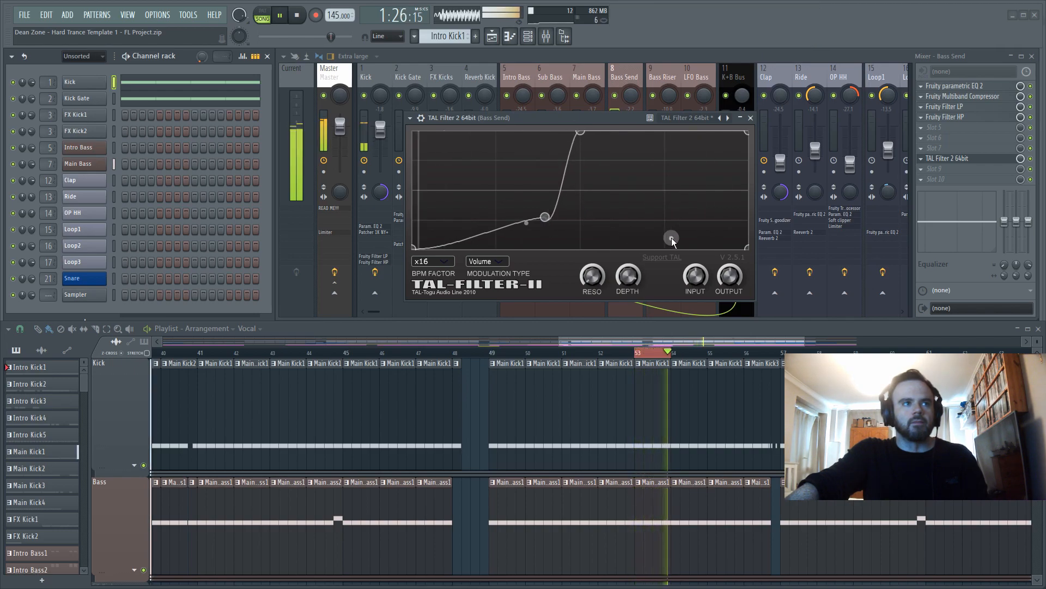
- Place the low node about a third along at roughly a quarter height and the full-height node about 56% along, then stop playback
left_click_drag(672, 237, 663, 204)
left_click_drag(543, 217, 492, 225)
left_click_drag(600, 213, 514, 169)
left_click_drag(580, 132, 666, 111)
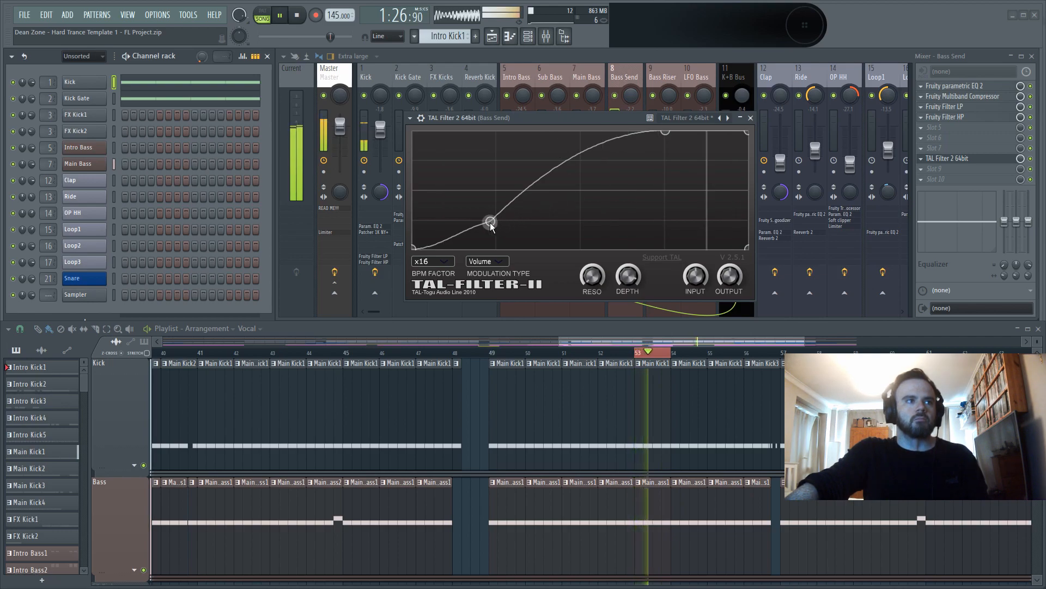
left_click_drag(490, 221, 526, 221)
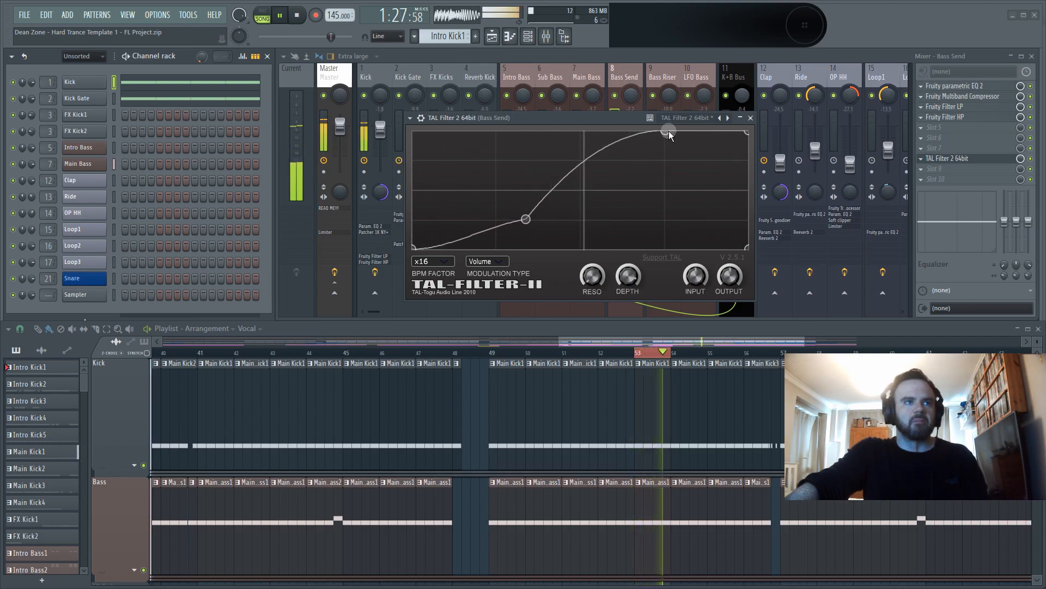
left_click_drag(667, 131, 601, 126)
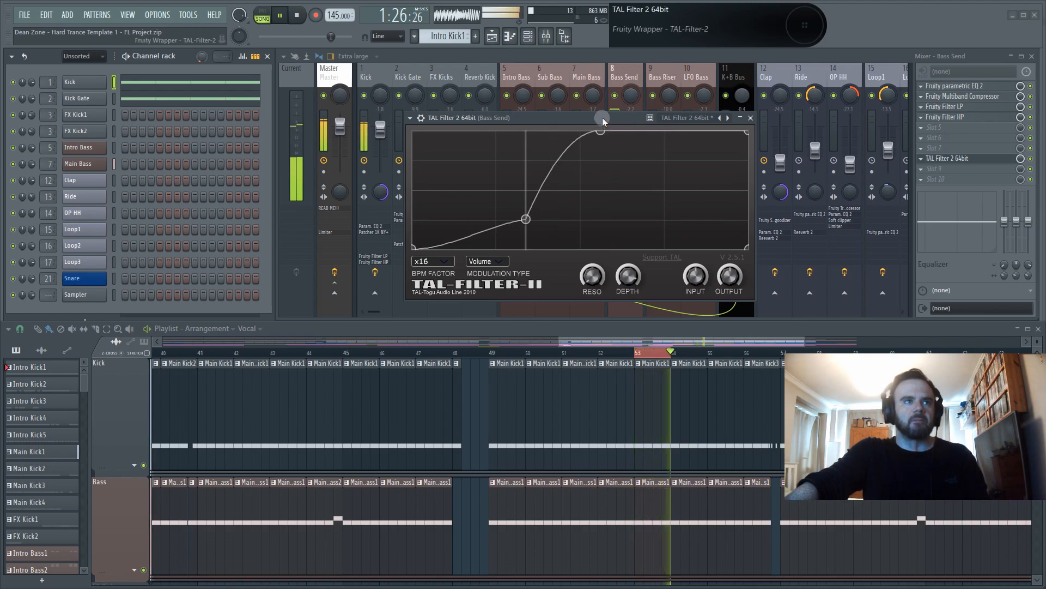
key("space")
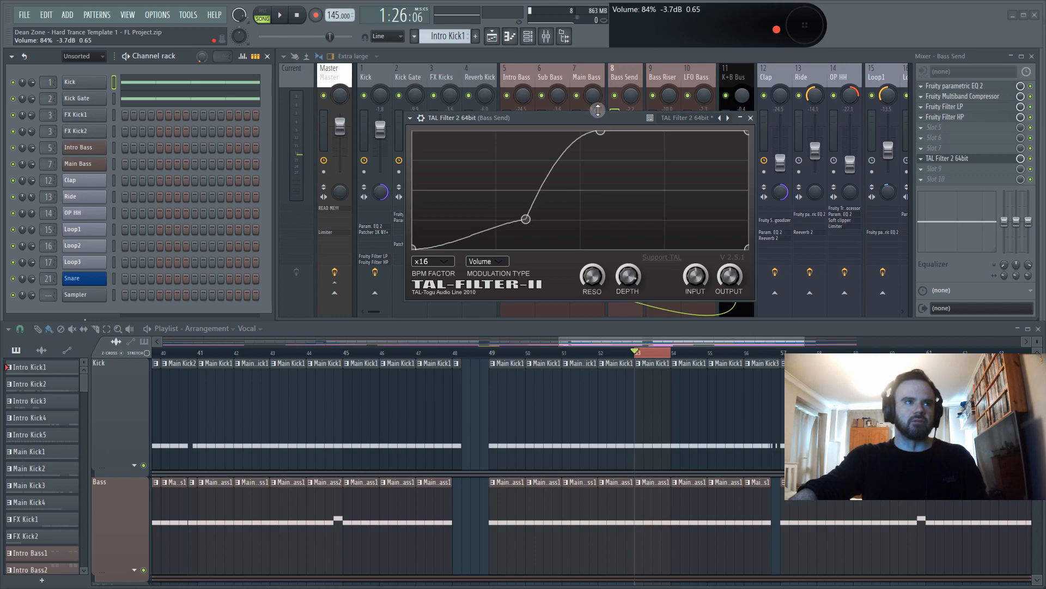
- Reposition the TAL Filter 2 window and review its available modulation types, keeping Volume
left_click_drag(596, 114, 638, 117)
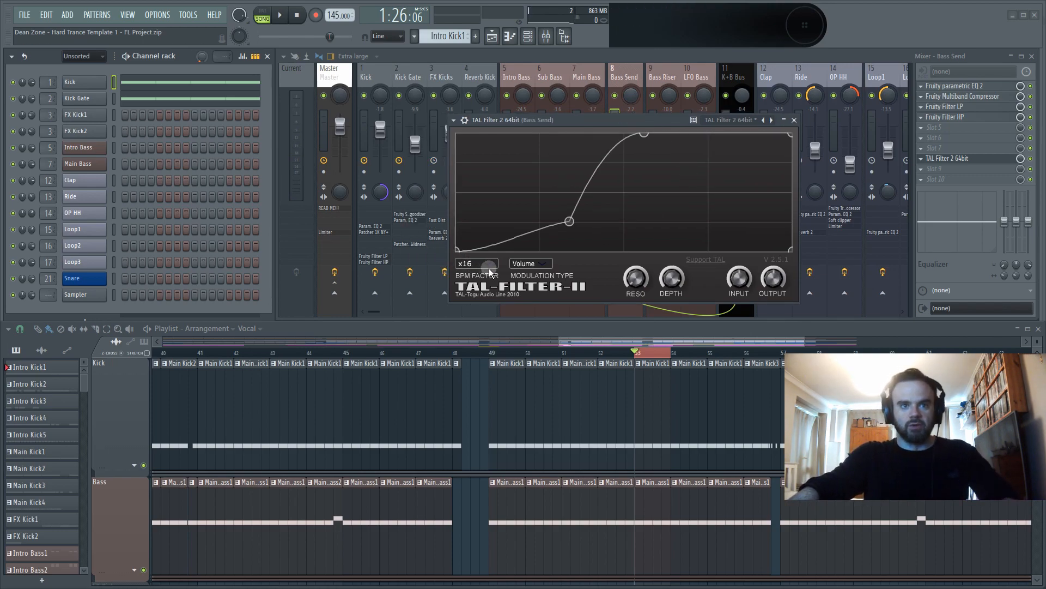
left_click(523, 264)
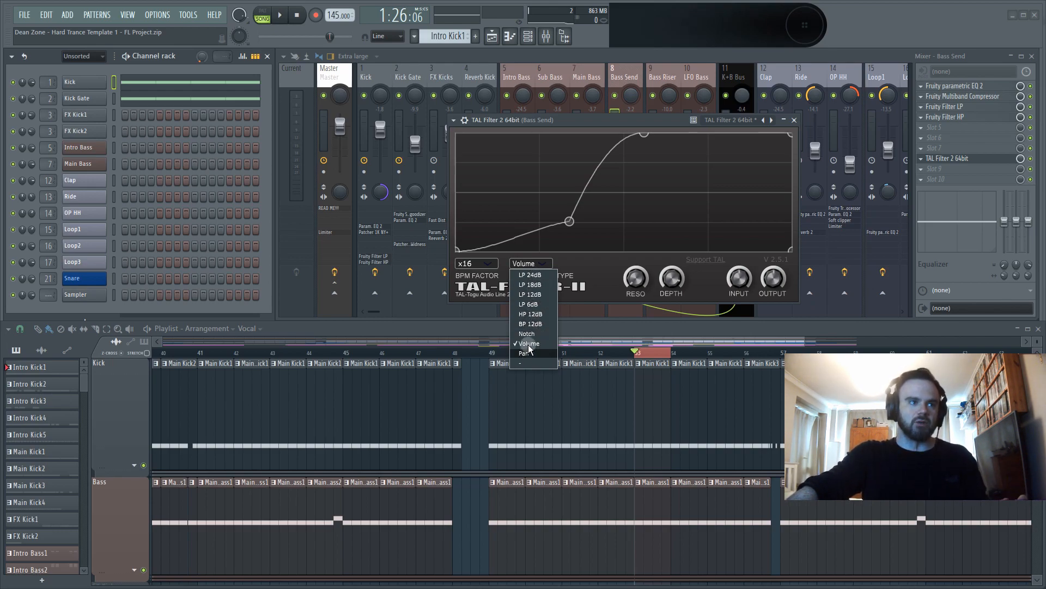
left_click(598, 263)
- Bend the start of the TAL Filter 2 curve to rise gently from the floor, then add and delete a trial node on its slope
left_click_drag(553, 229, 593, 280)
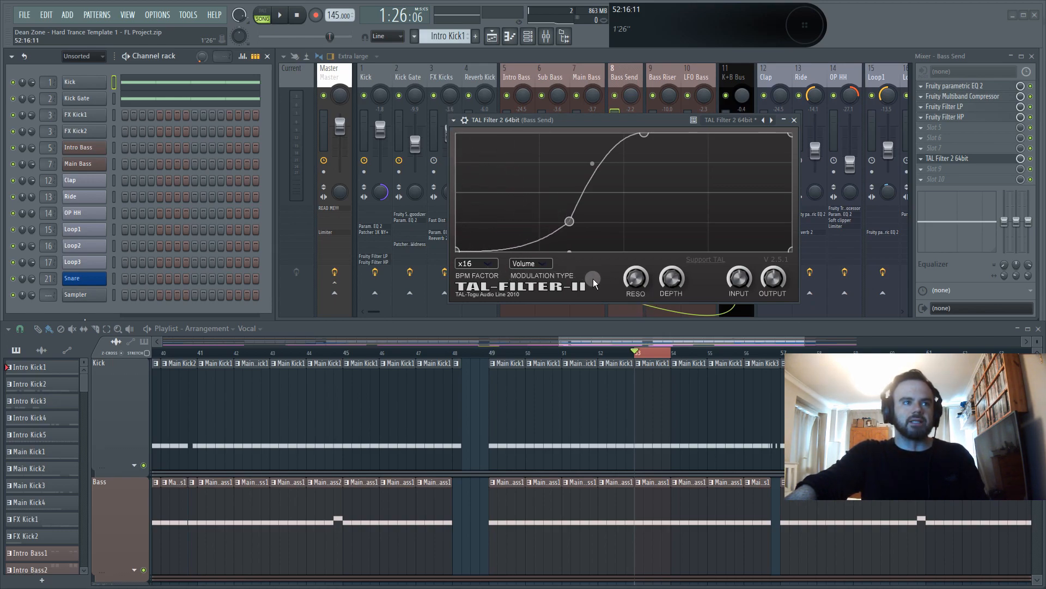
left_click(598, 165)
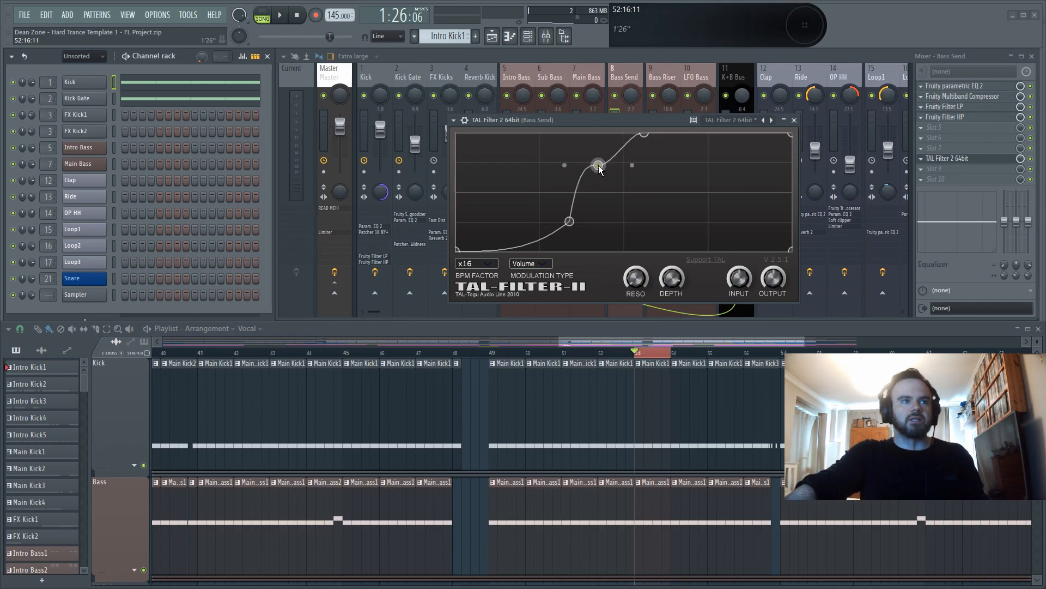
right_click(598, 165)
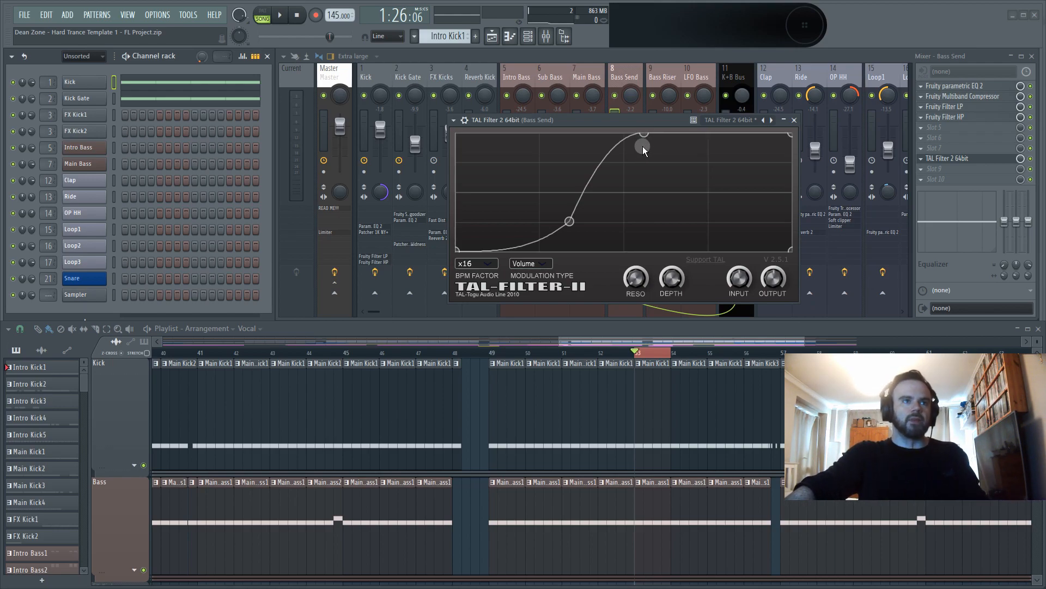
left_click_drag(645, 138, 700, 132)
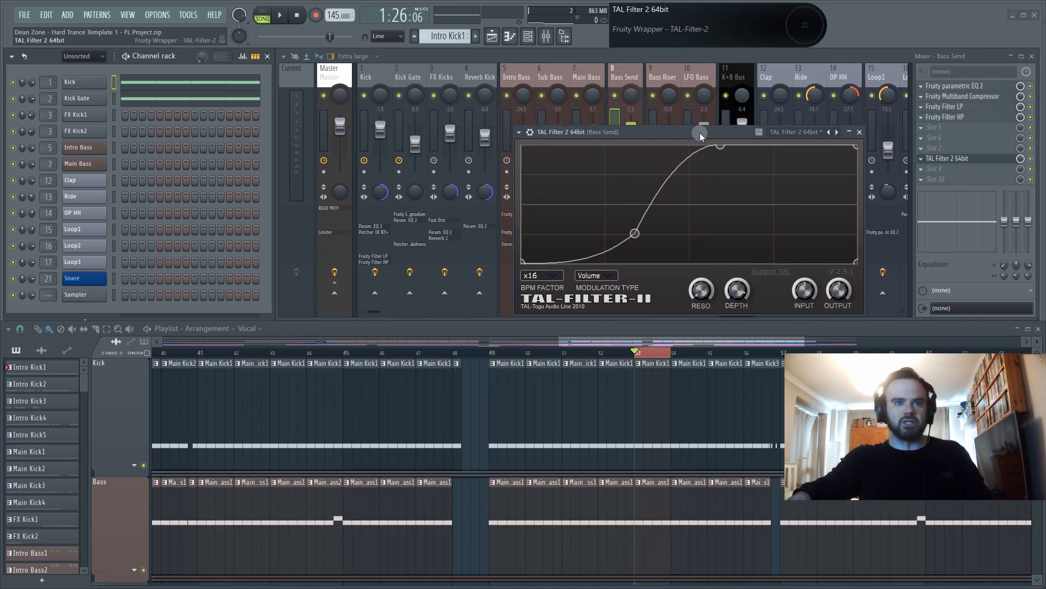